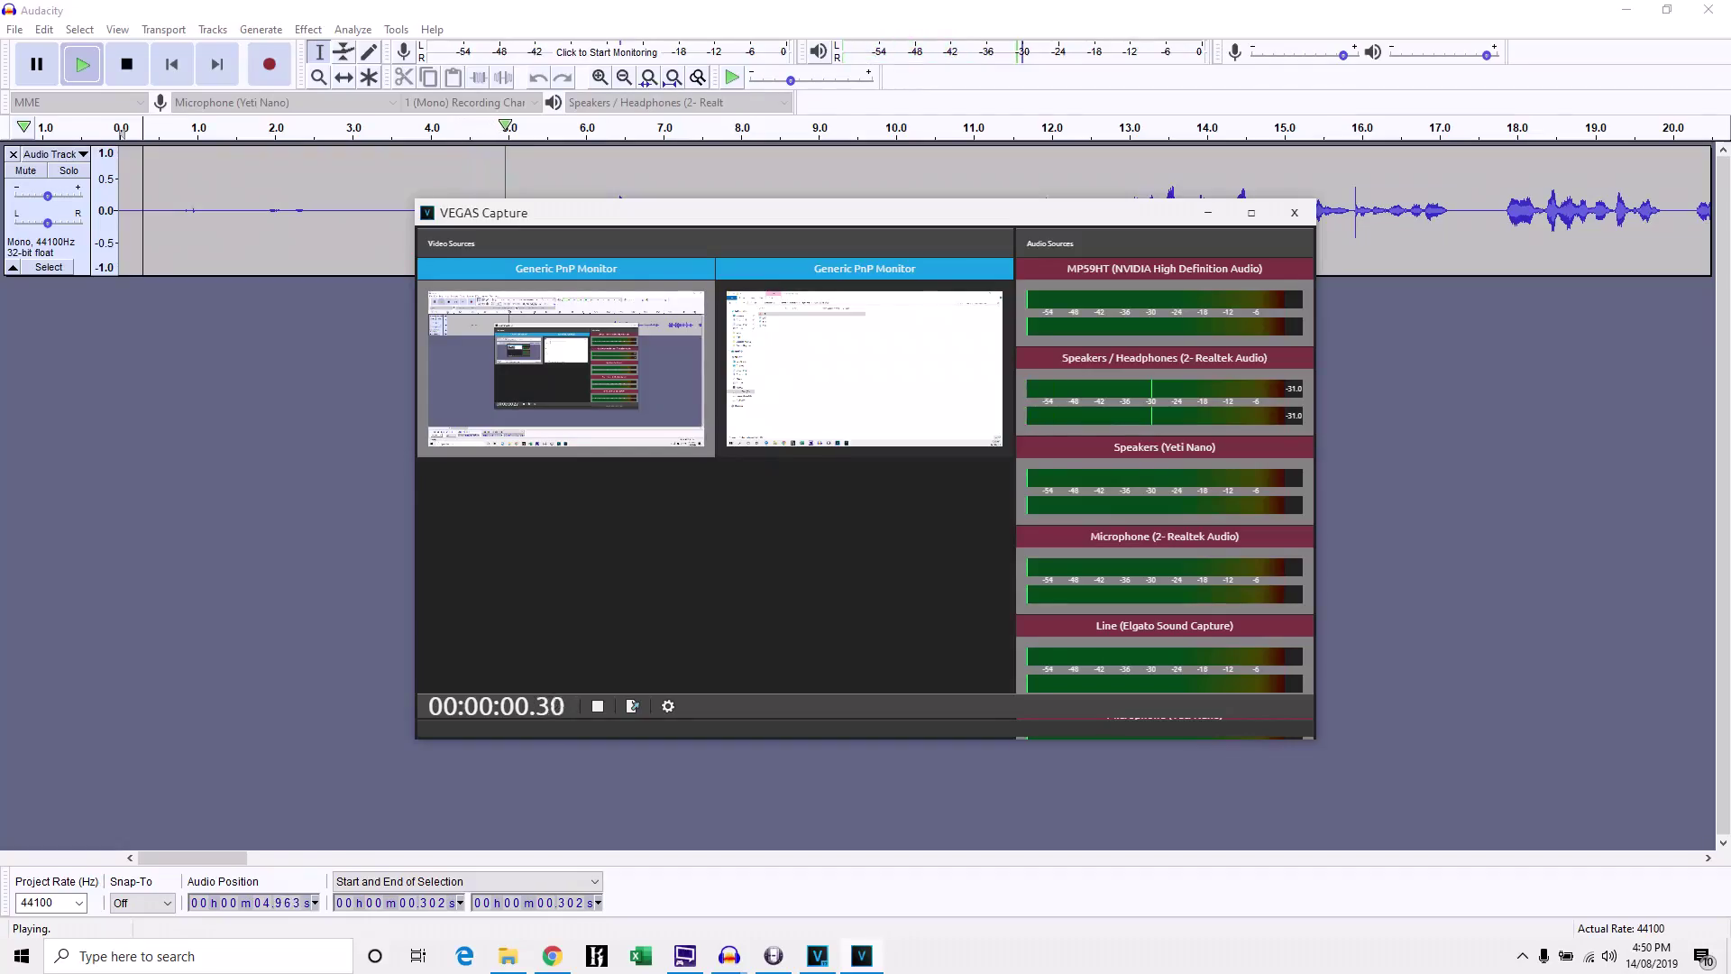
Go back to the Reforged files list in Chrome and open the Third Age Reforged 0.97 (Standalone) page
mouse_move(552, 956)
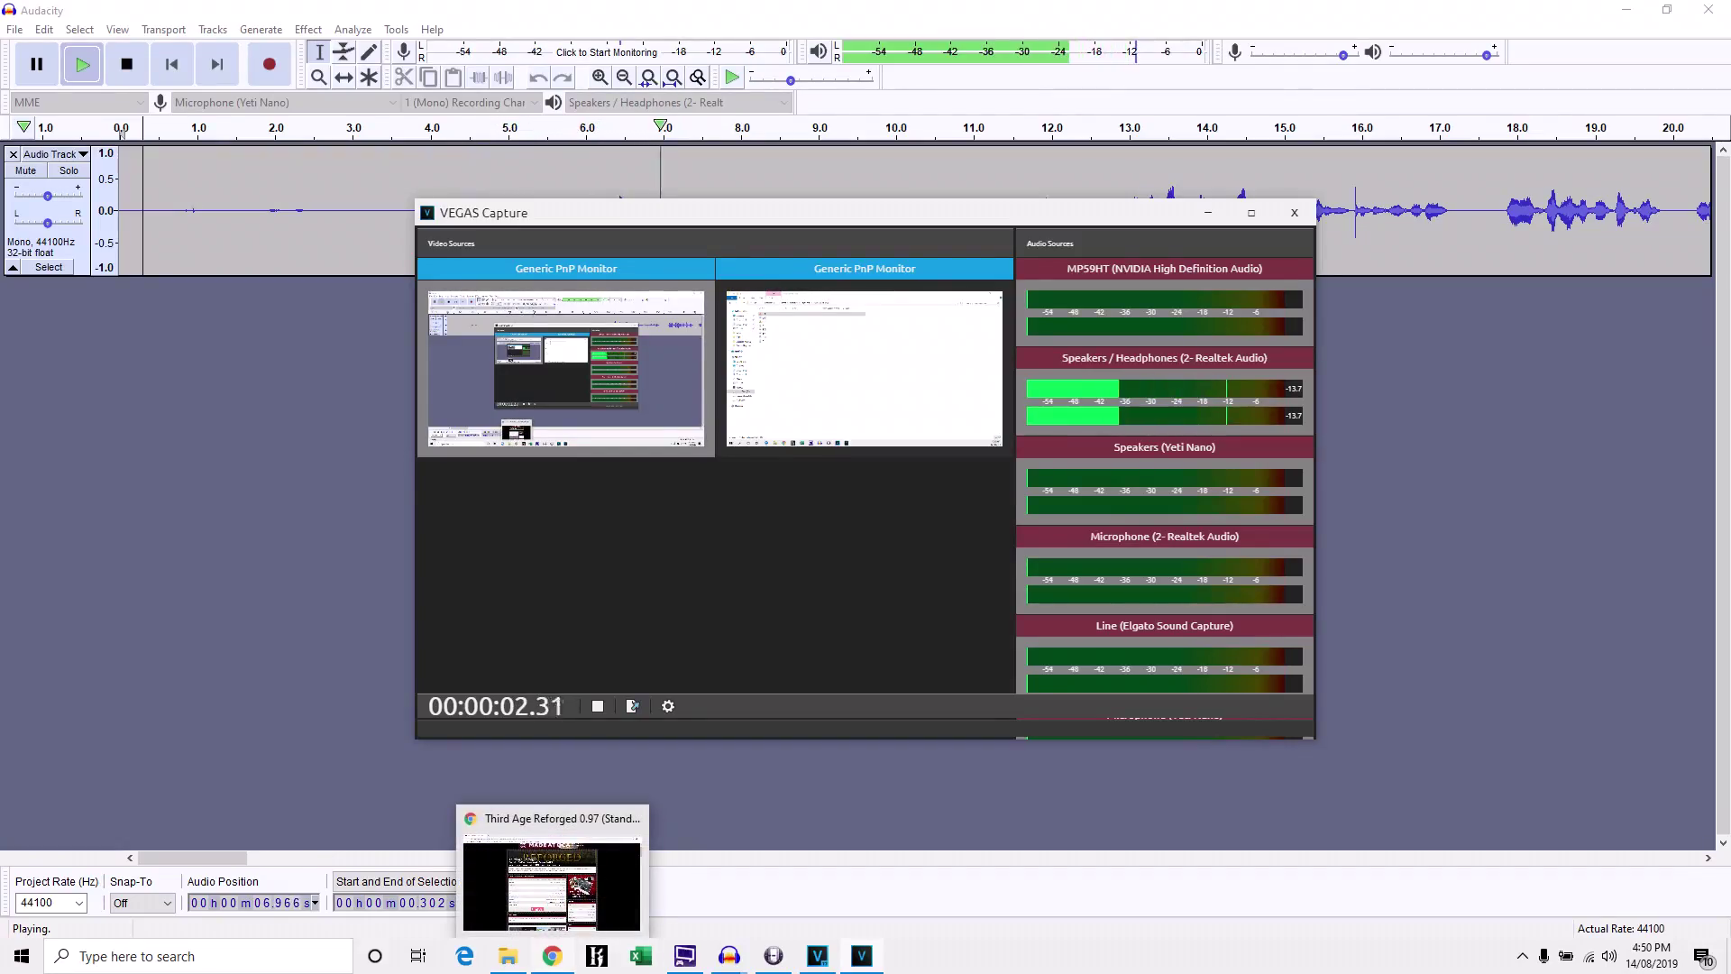
left_click(551, 879)
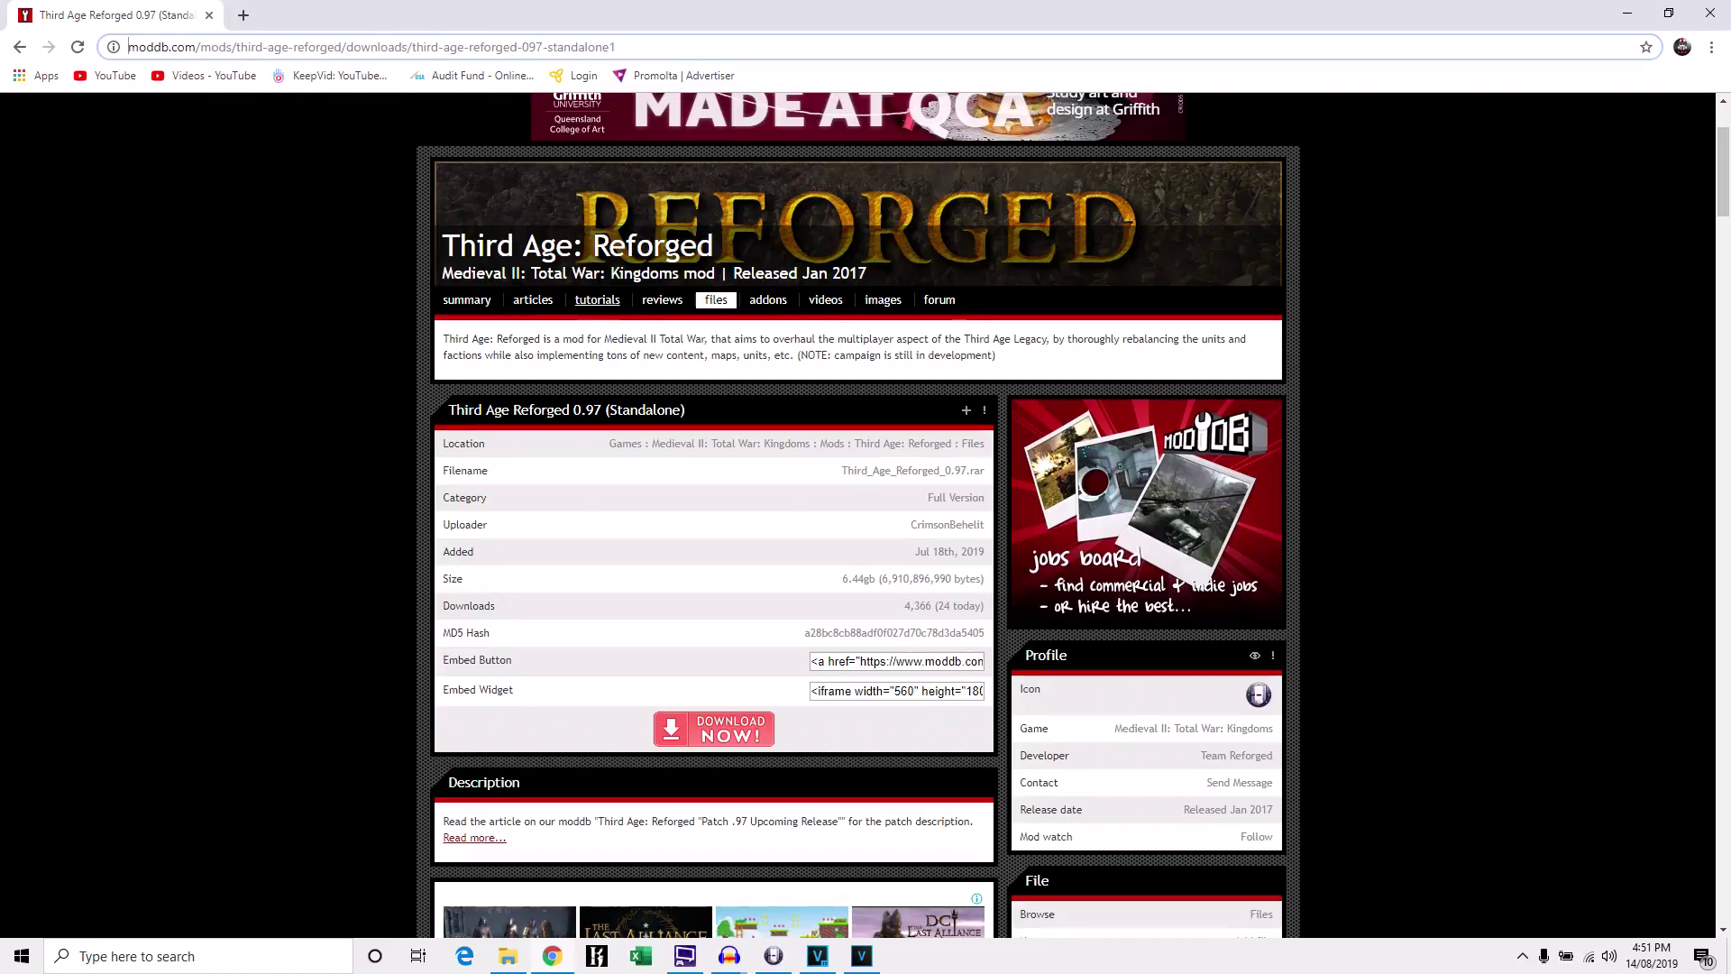
scroll(858, 514, "up", 2)
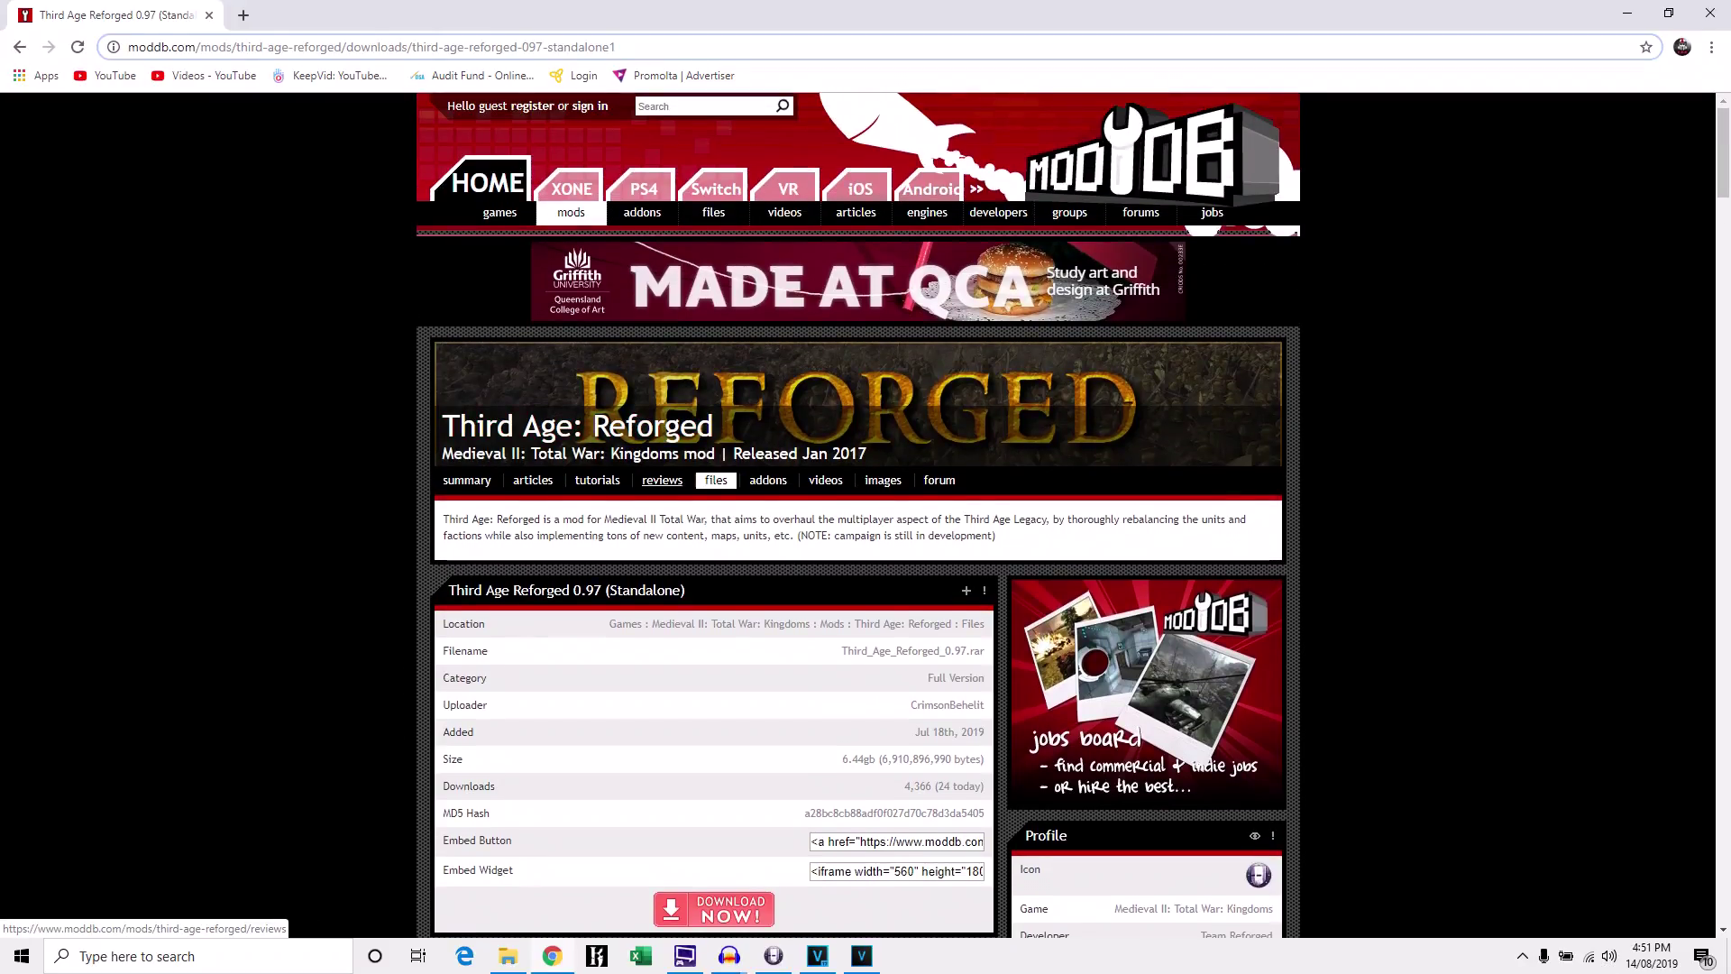
key("alt+Left")
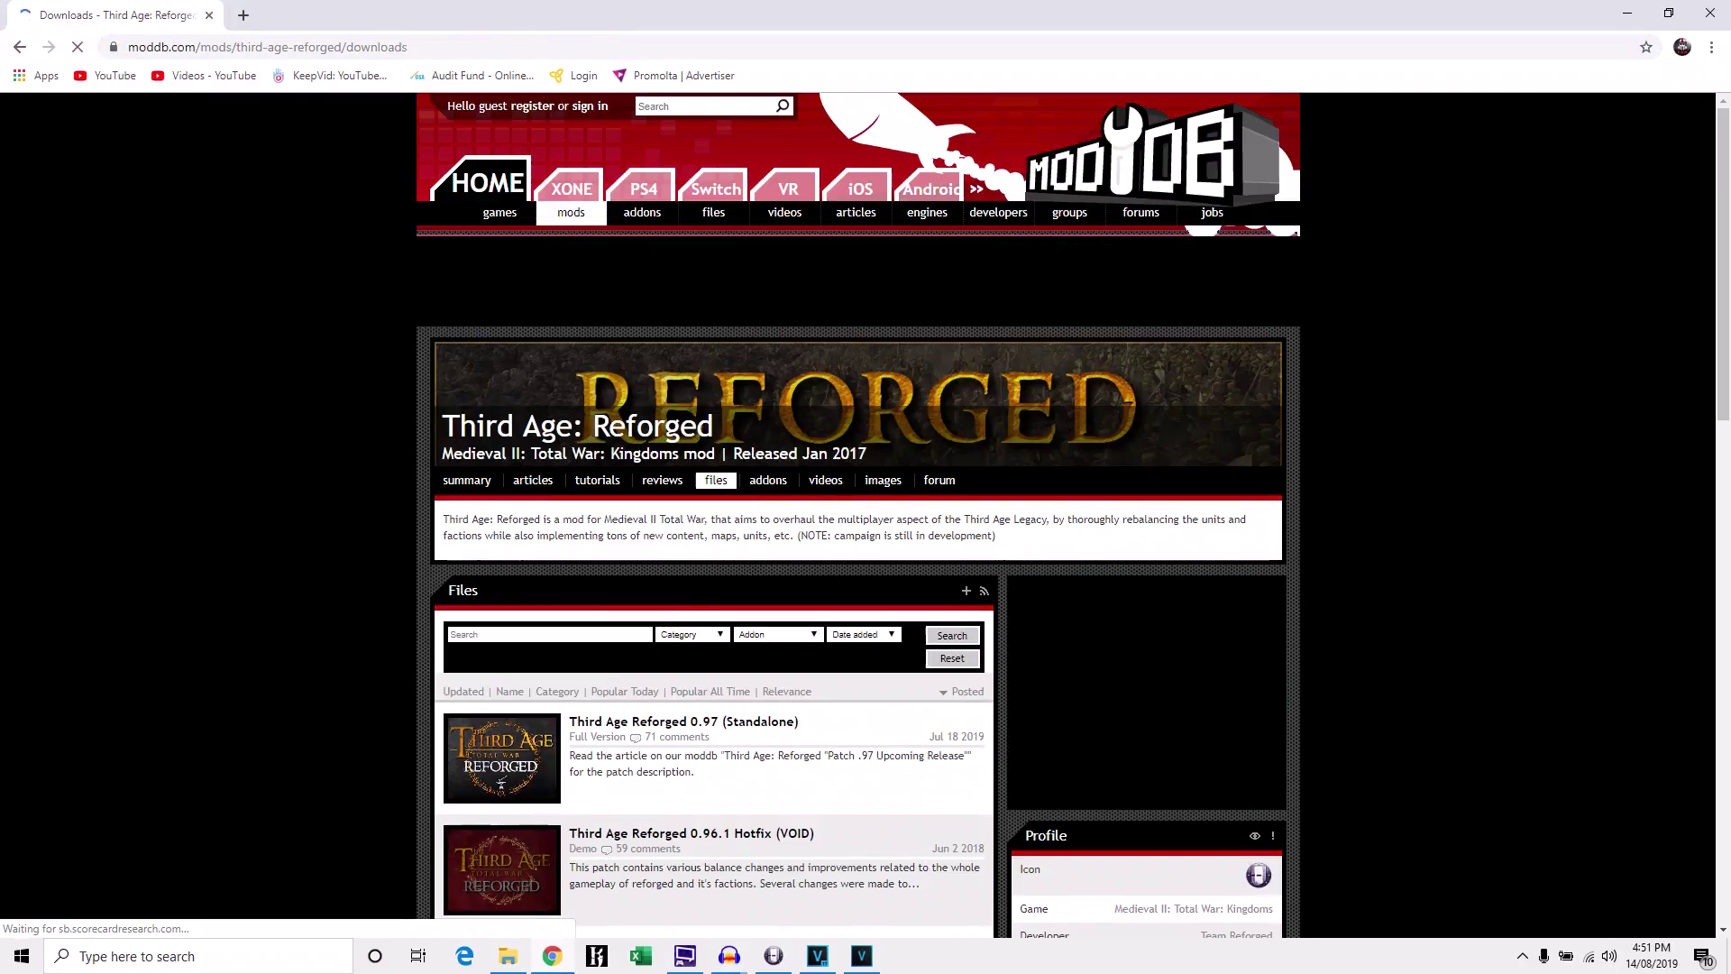
type("ref")
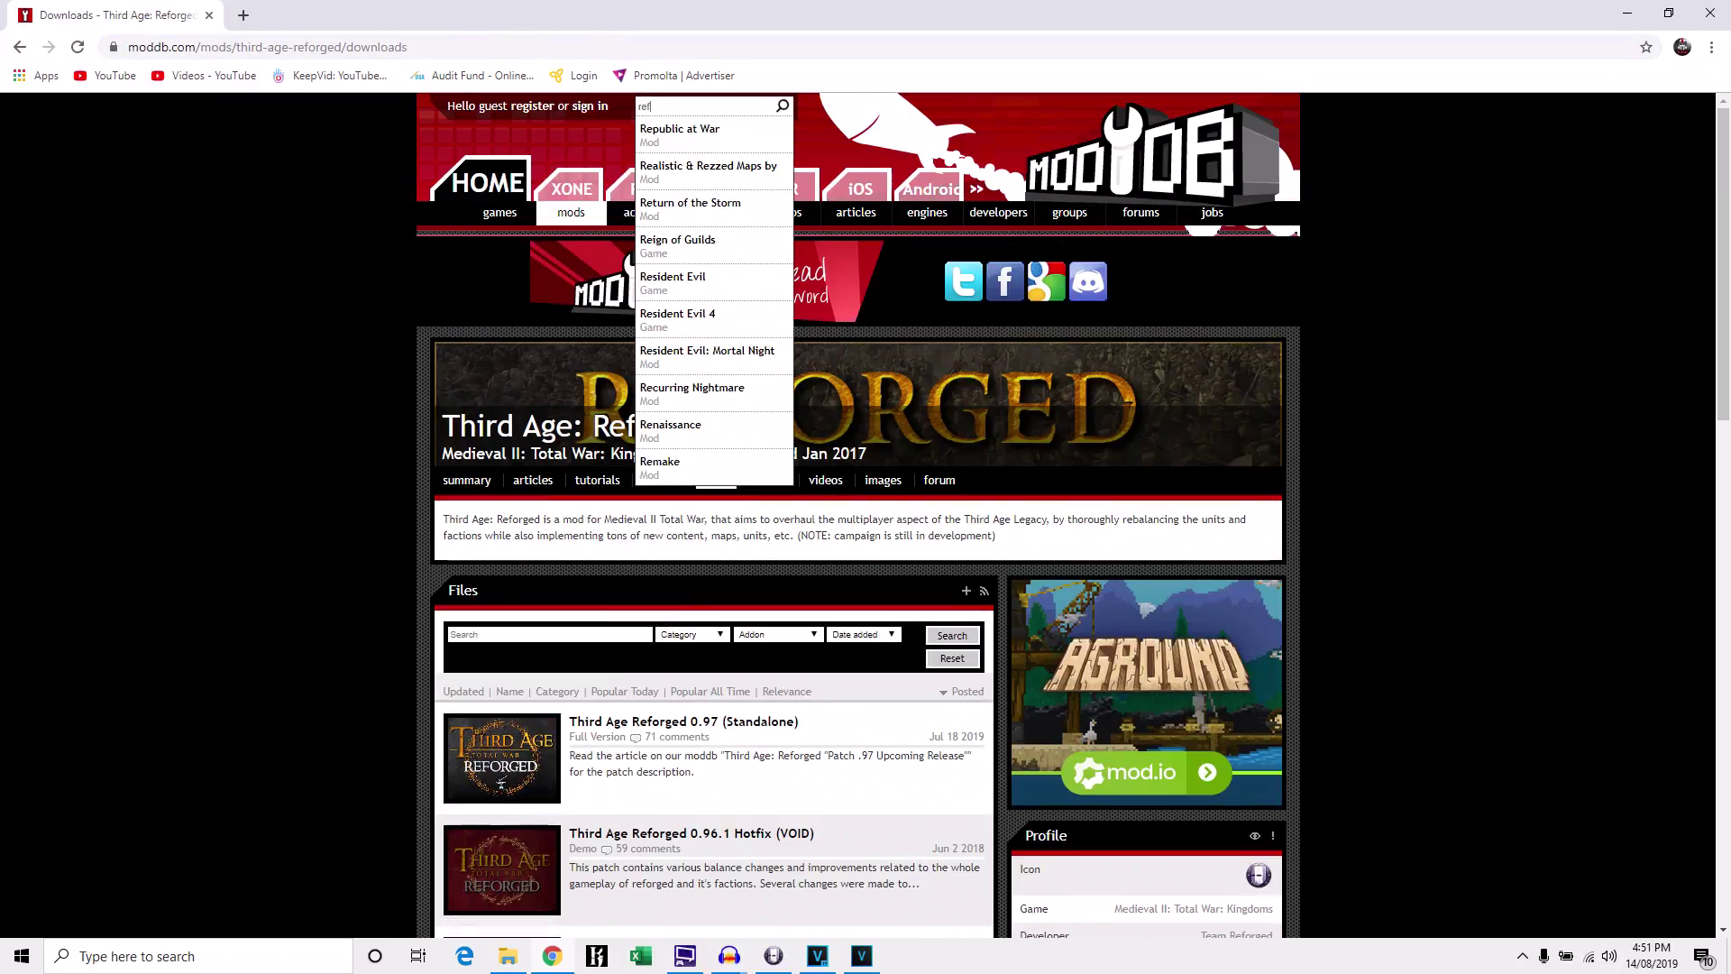
key("Escape")
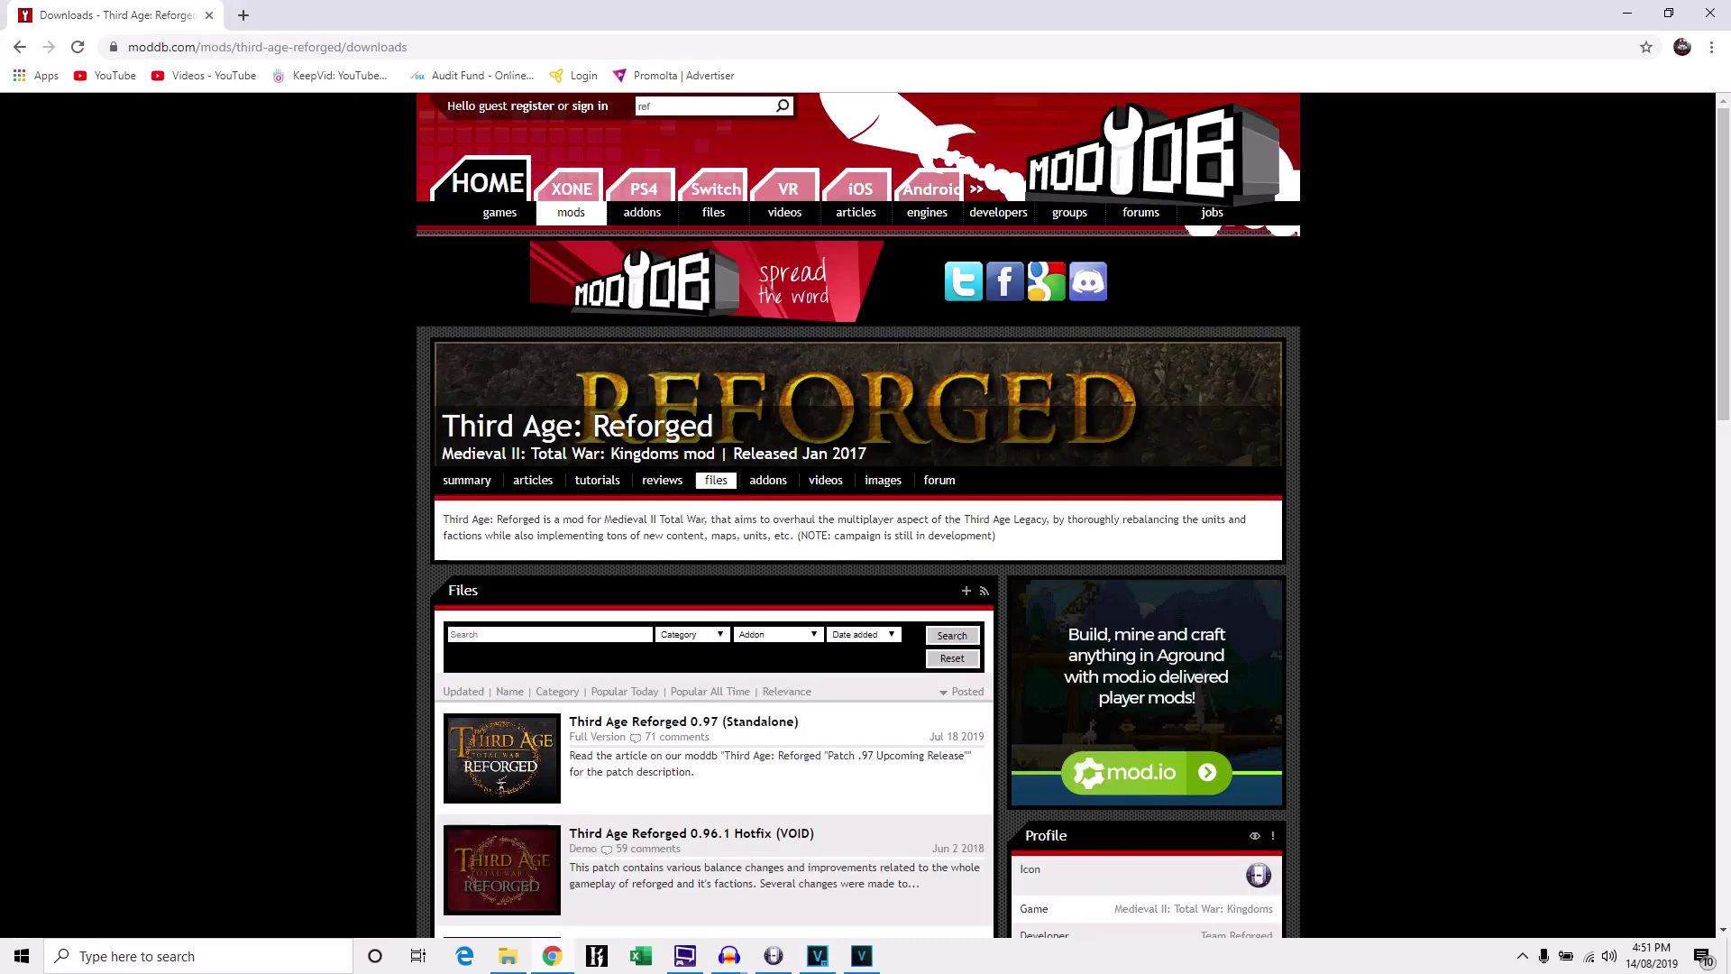
scroll(683, 541, "down", 2)
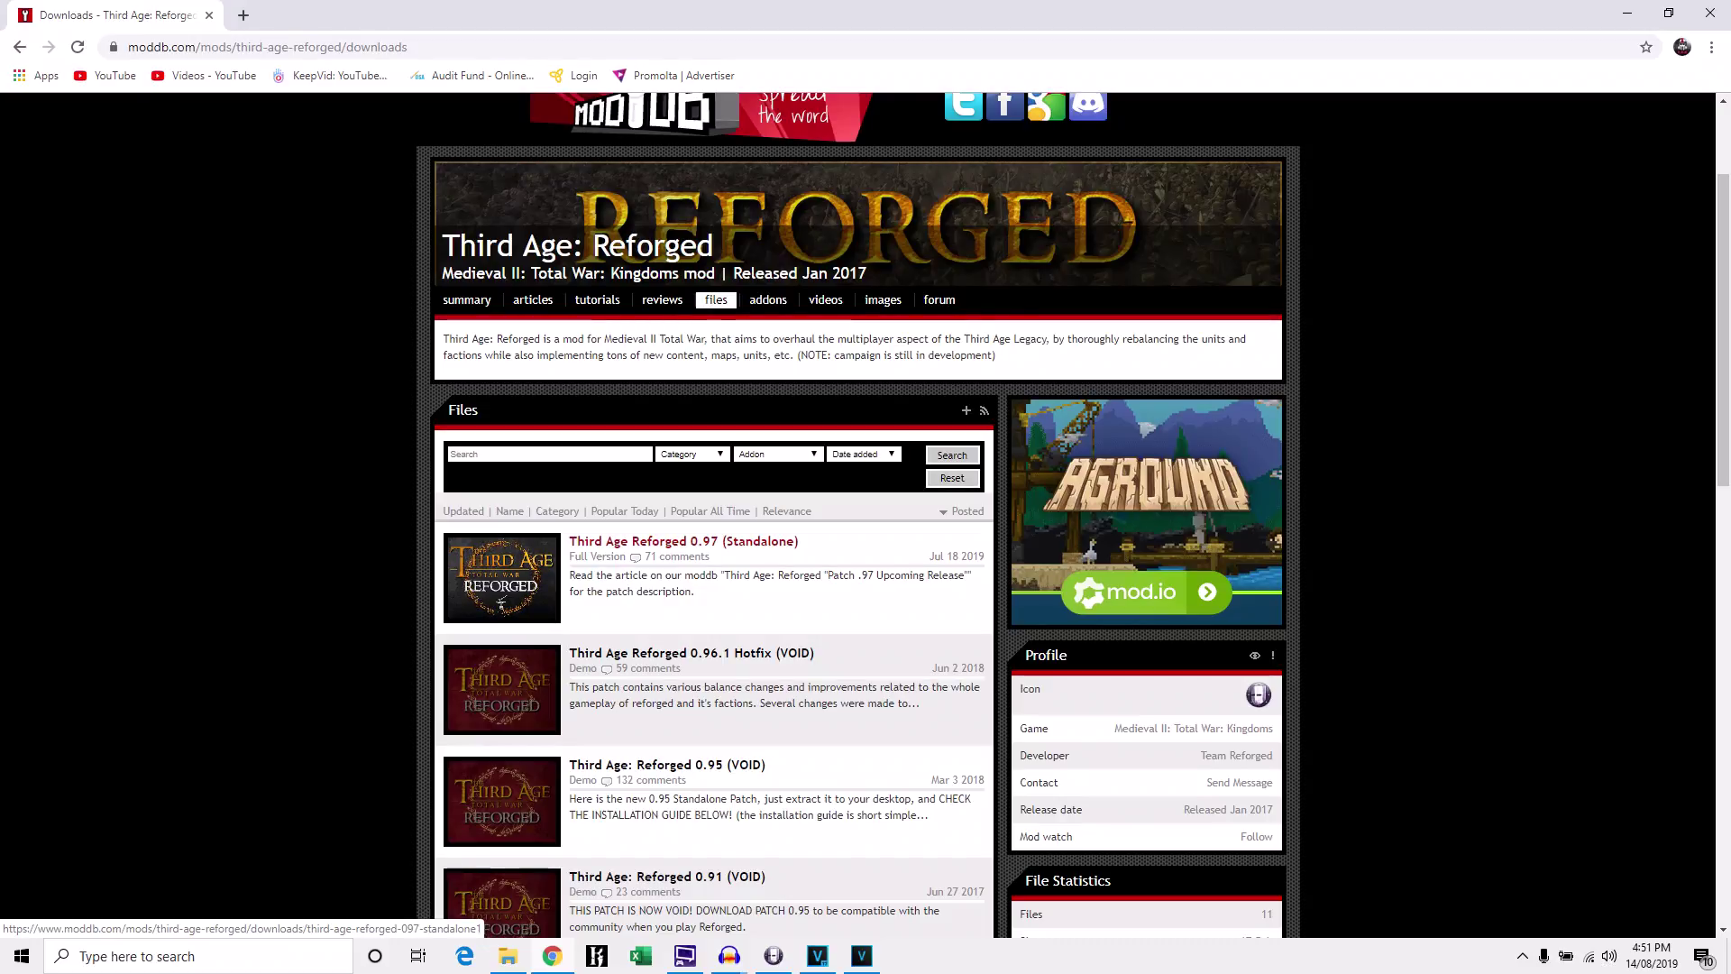
left_click(536, 571)
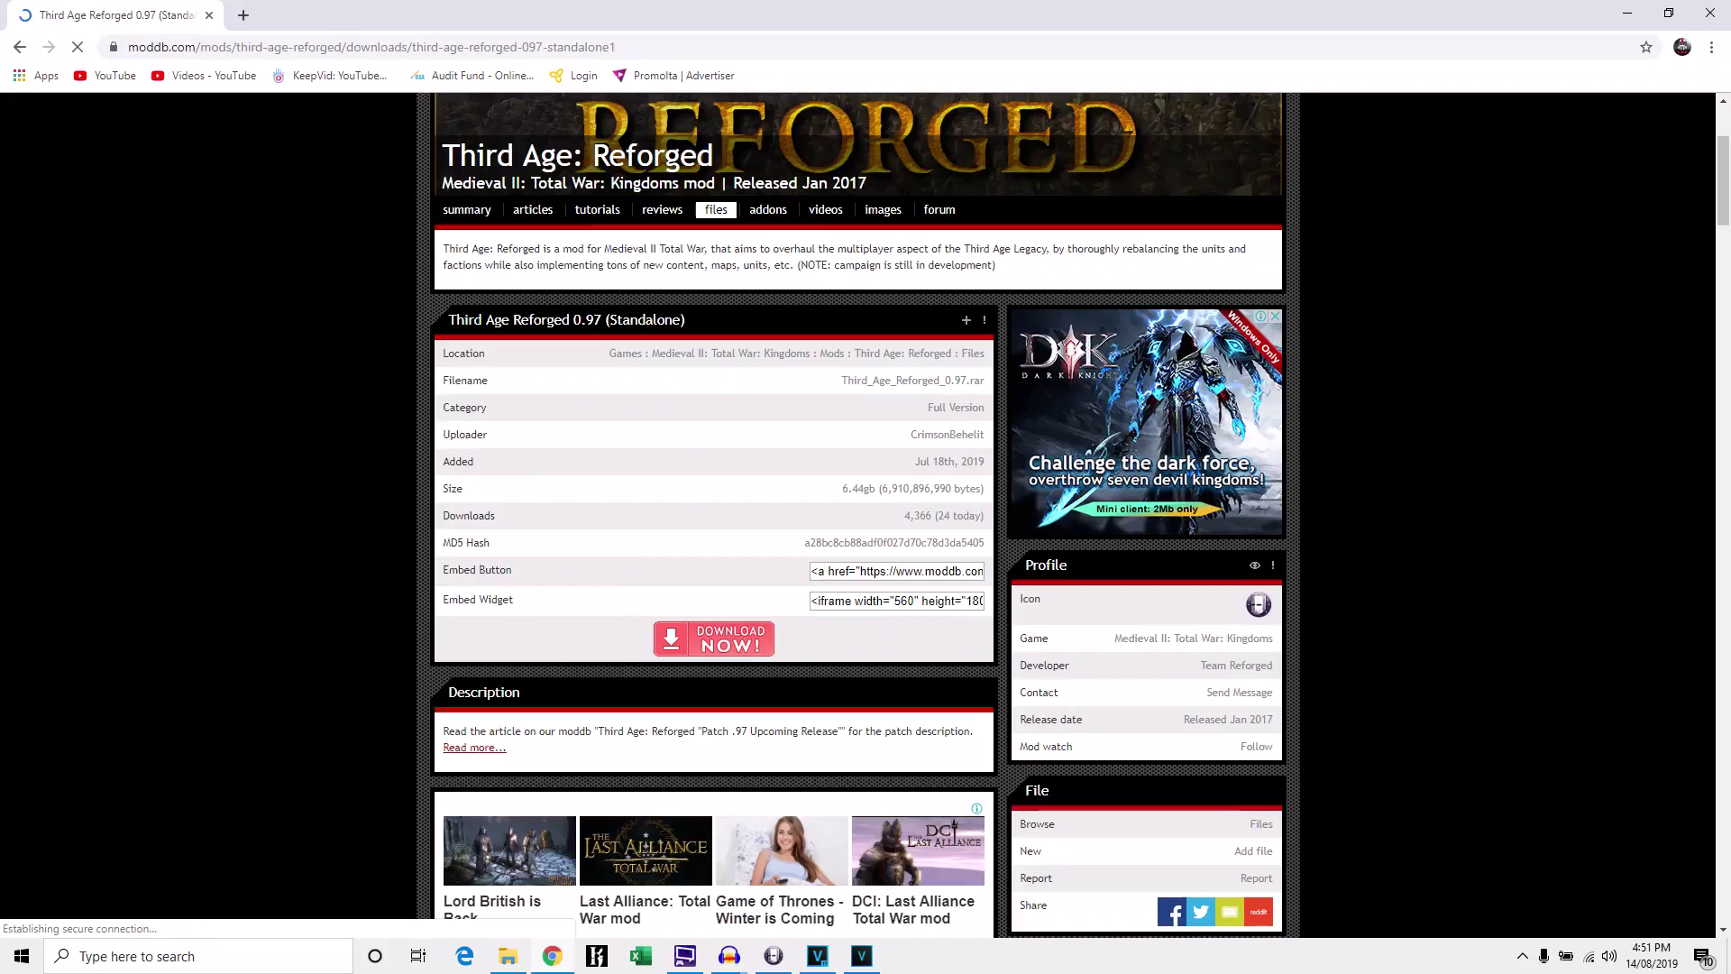
Search Downloads for '97' and bring up the context menu of the Third_Age_Reforged_0.97 rar archive
mouse_move(551, 956)
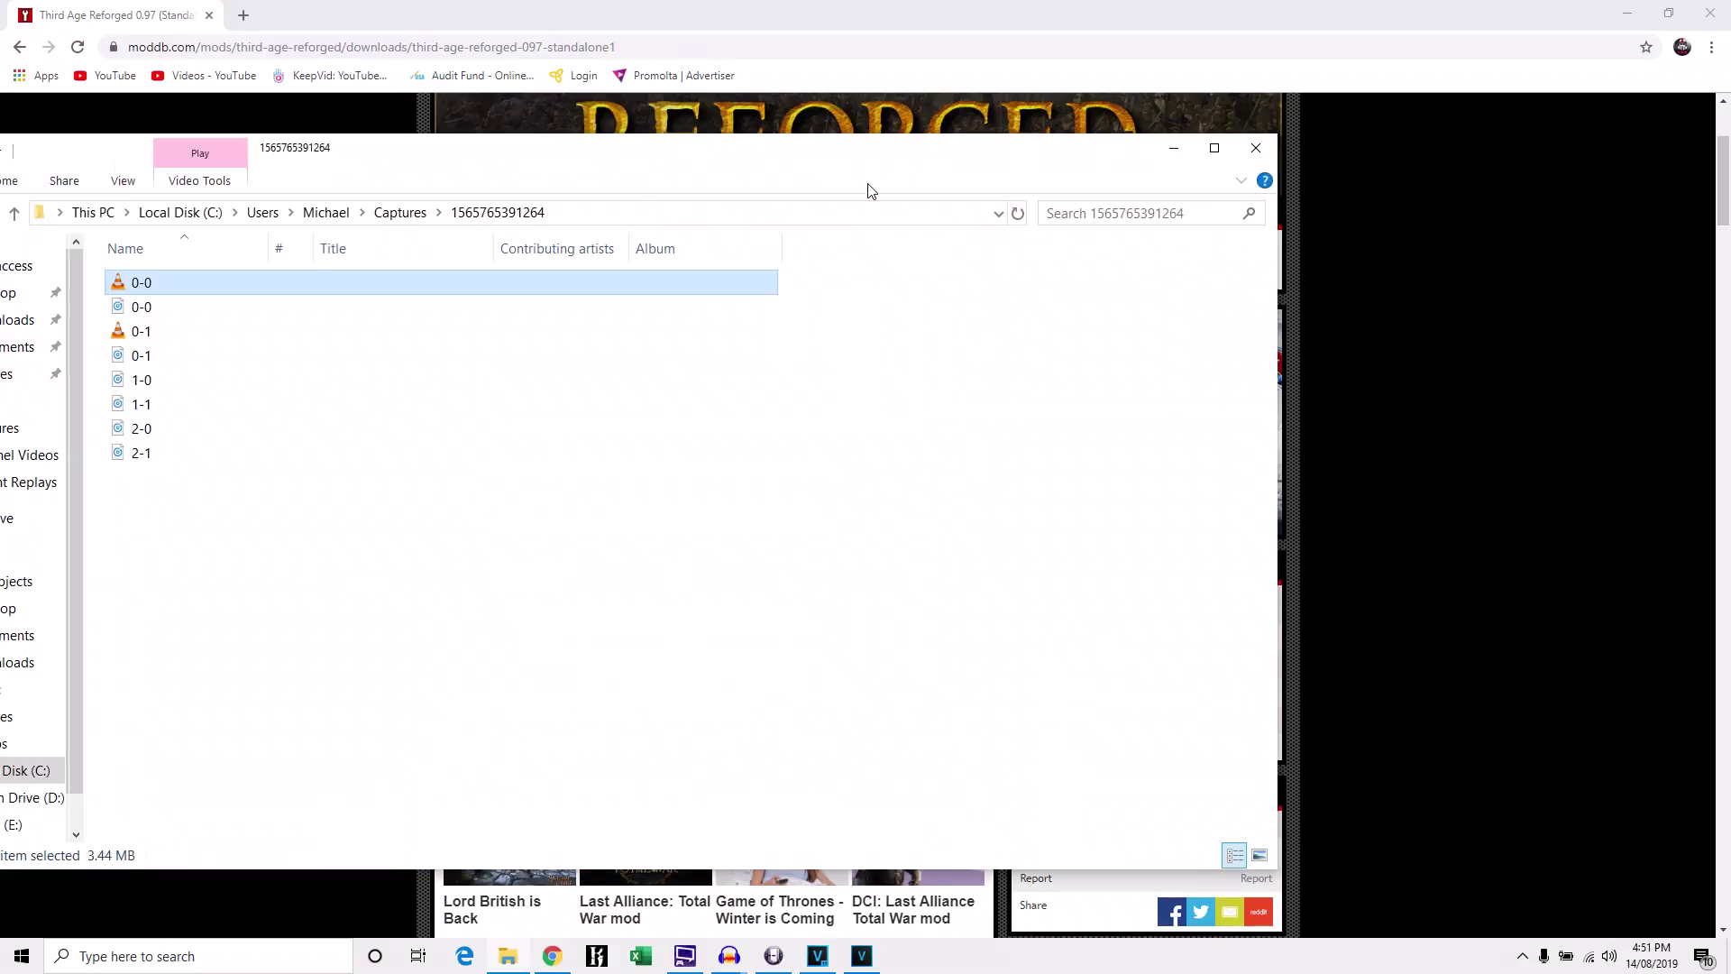
left_click_drag(509, 147, 789, 182)
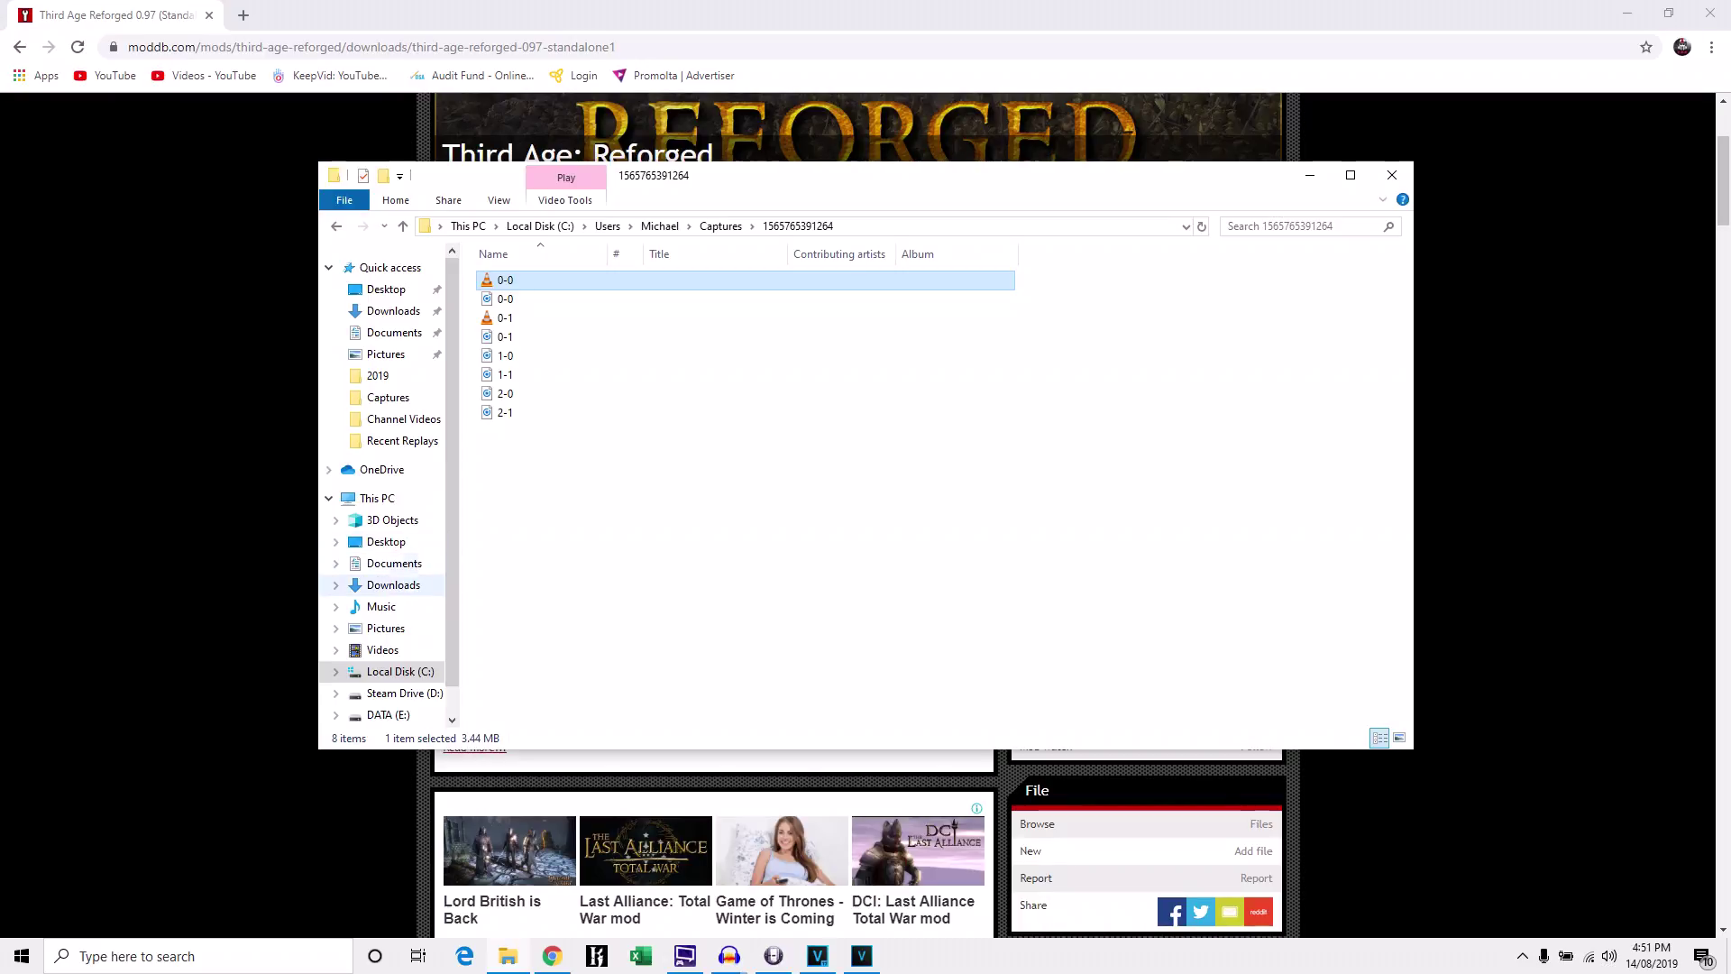
left_click(393, 584)
key("Down")
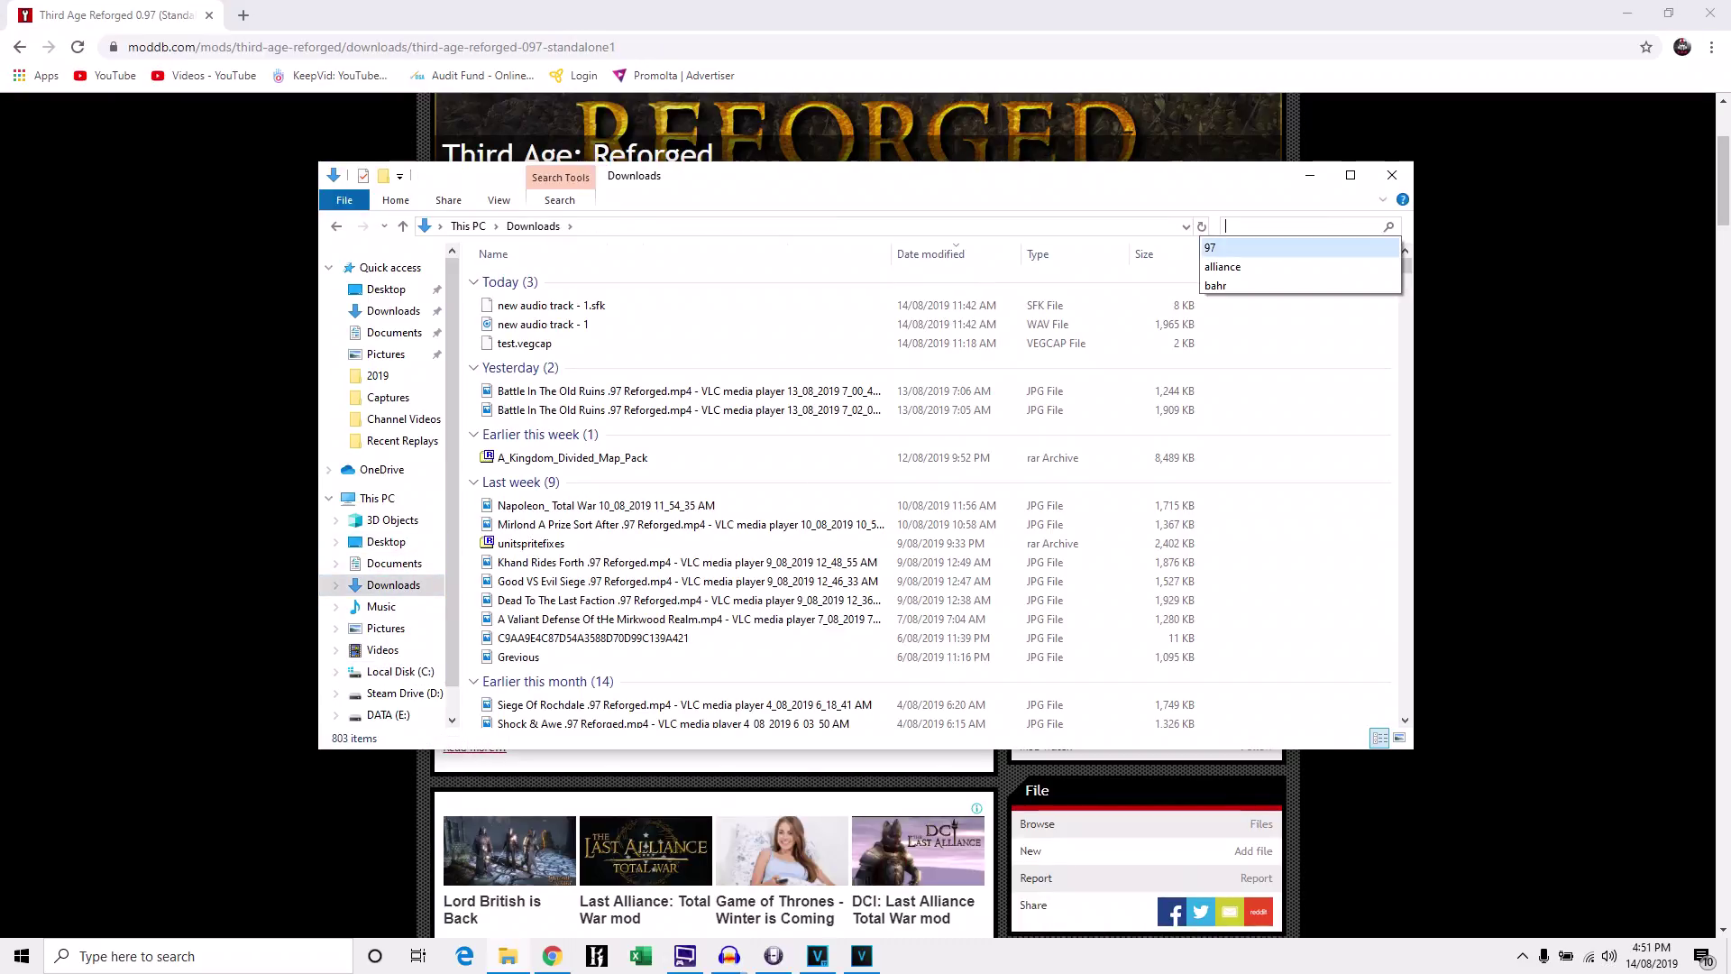
key("Return")
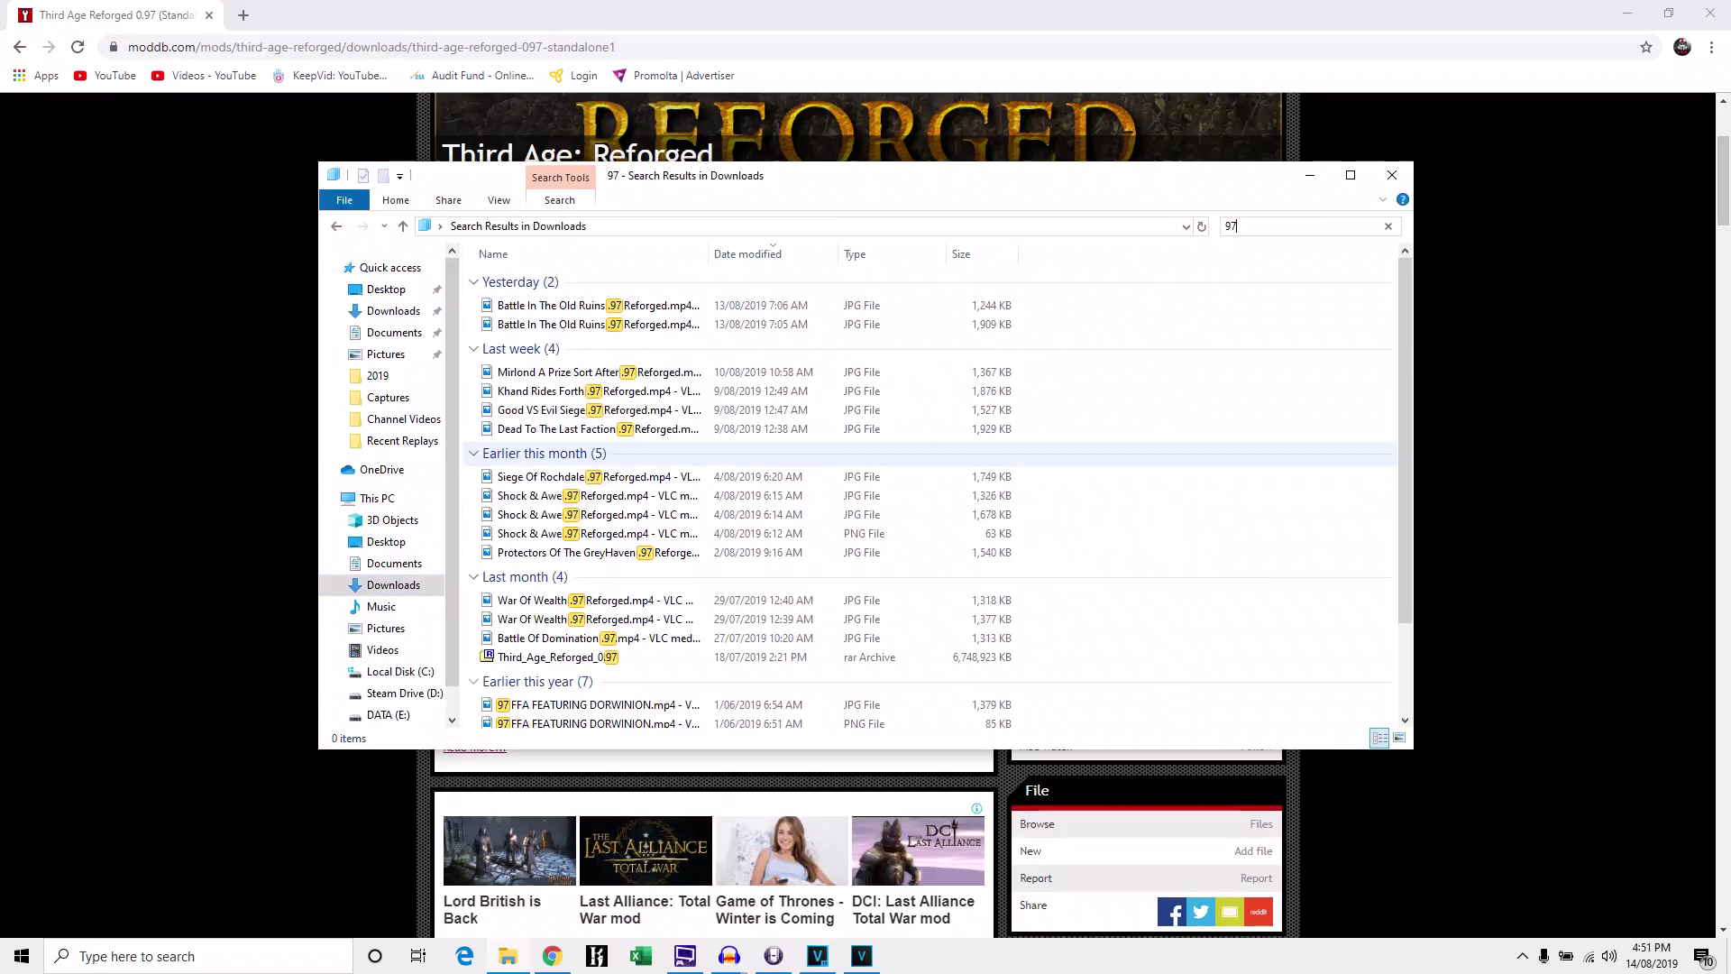
right_click(555, 657)
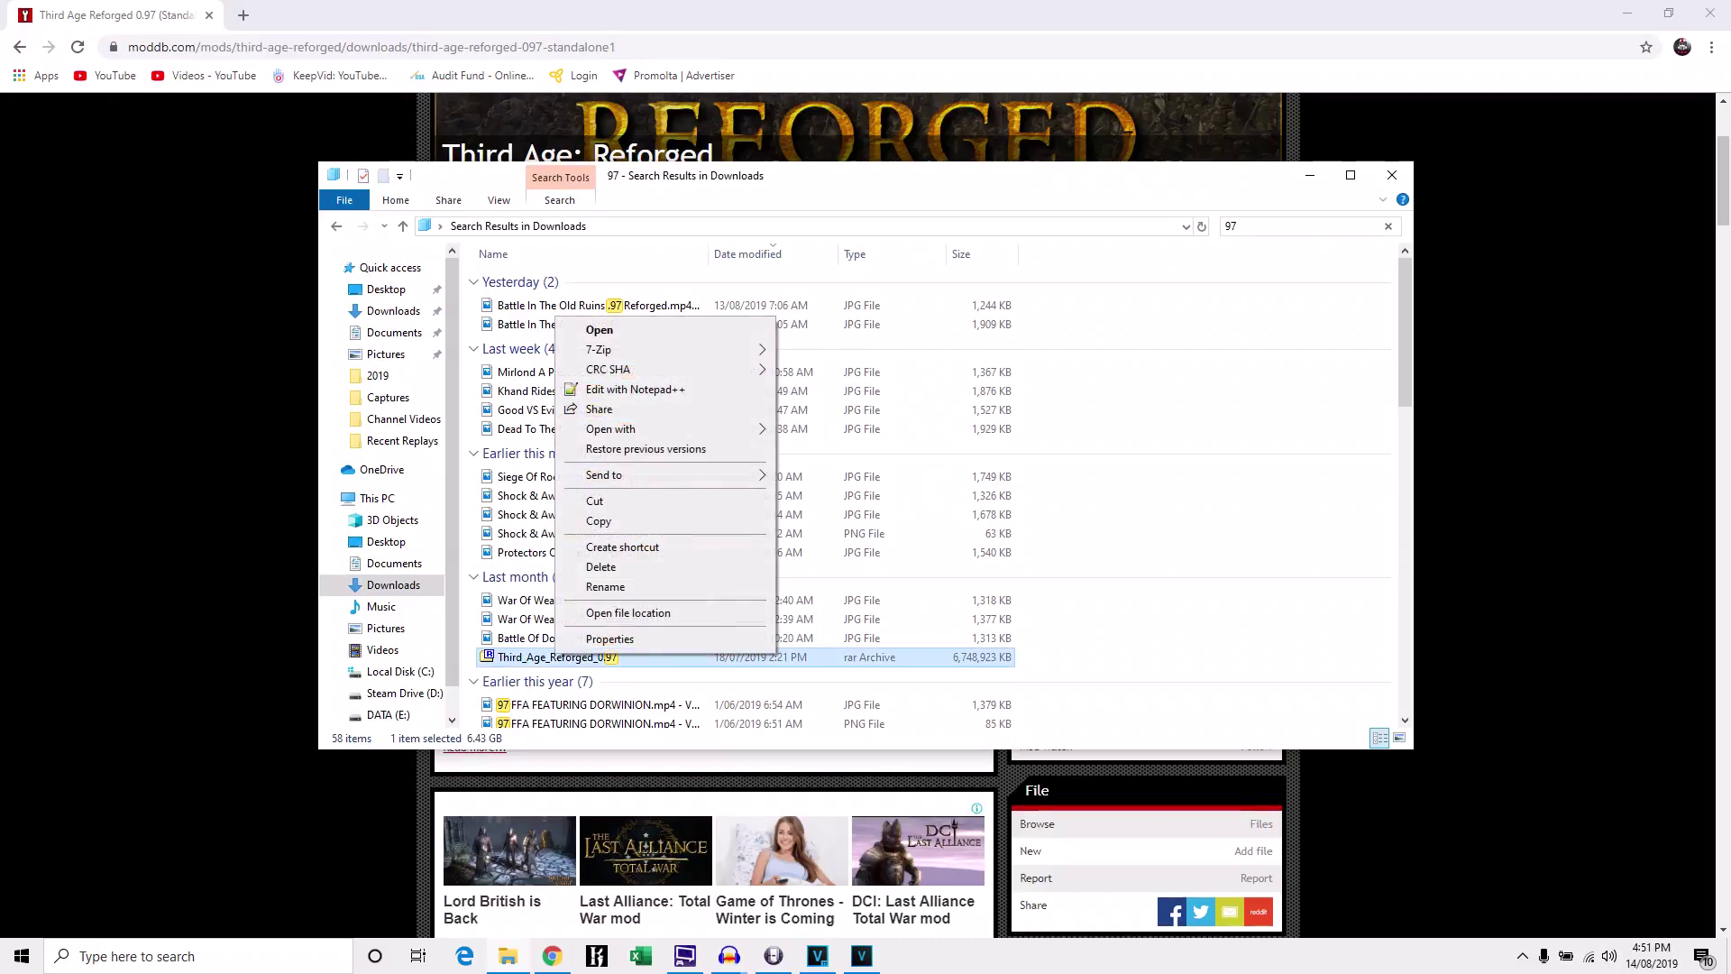
Start 7-Zip's Extract files and browse for a different destination folder
mouse_move(632, 350)
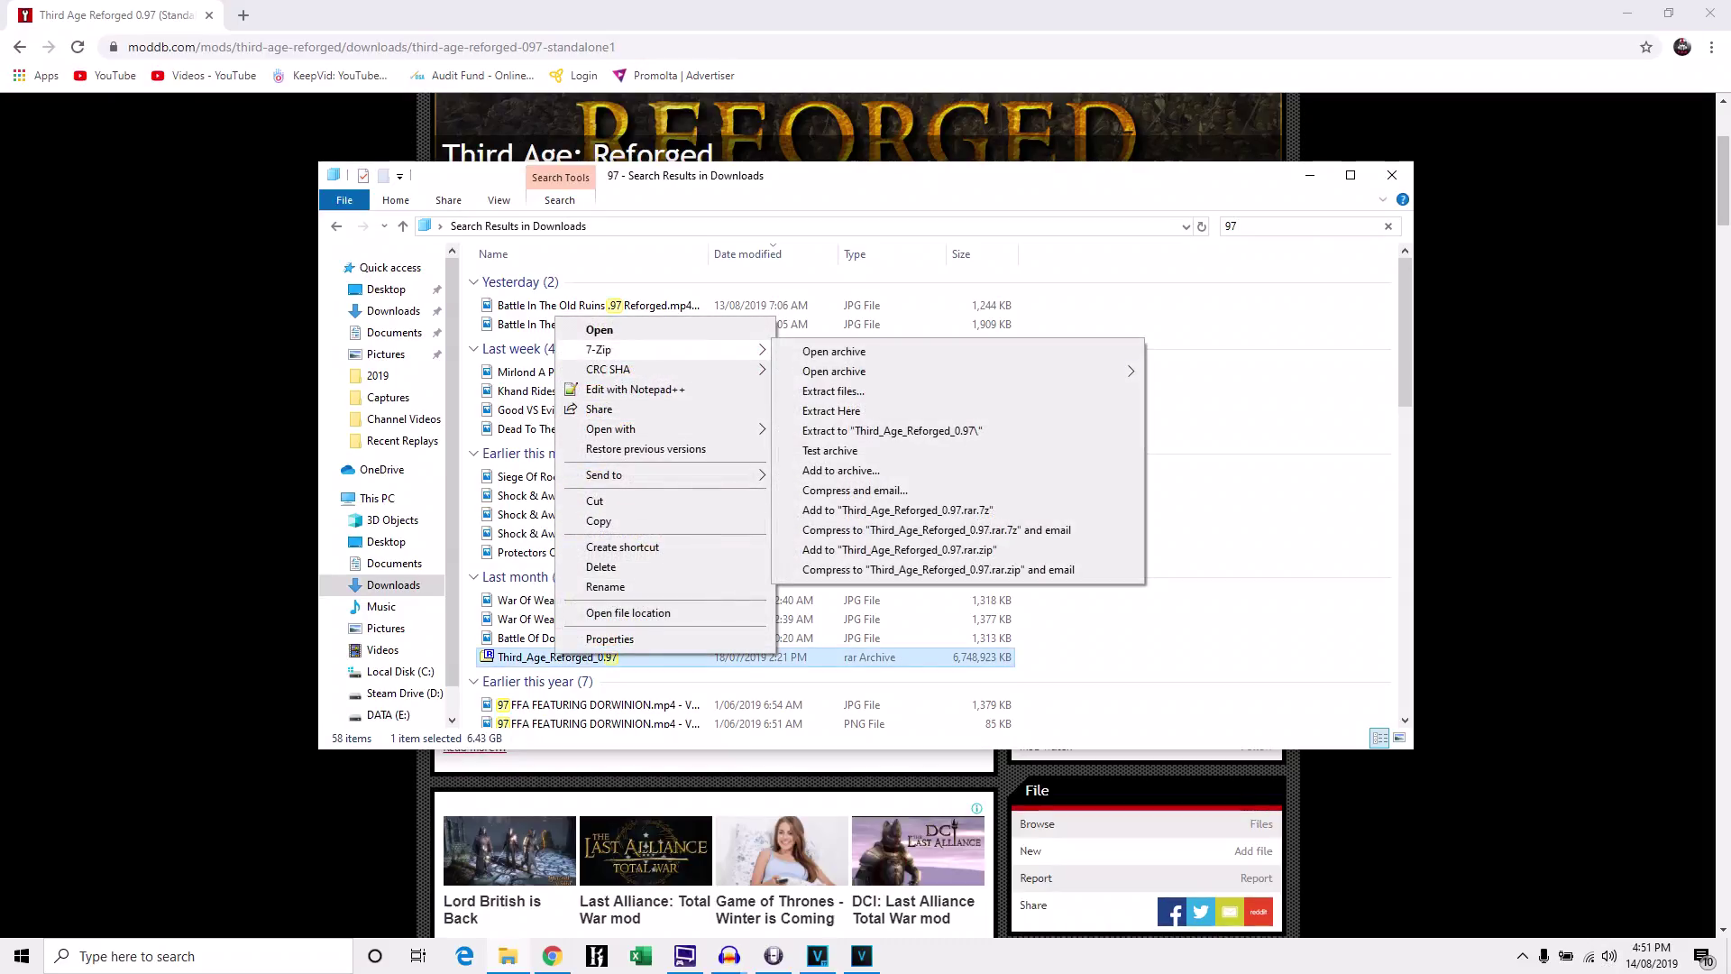
left_click(833, 391)
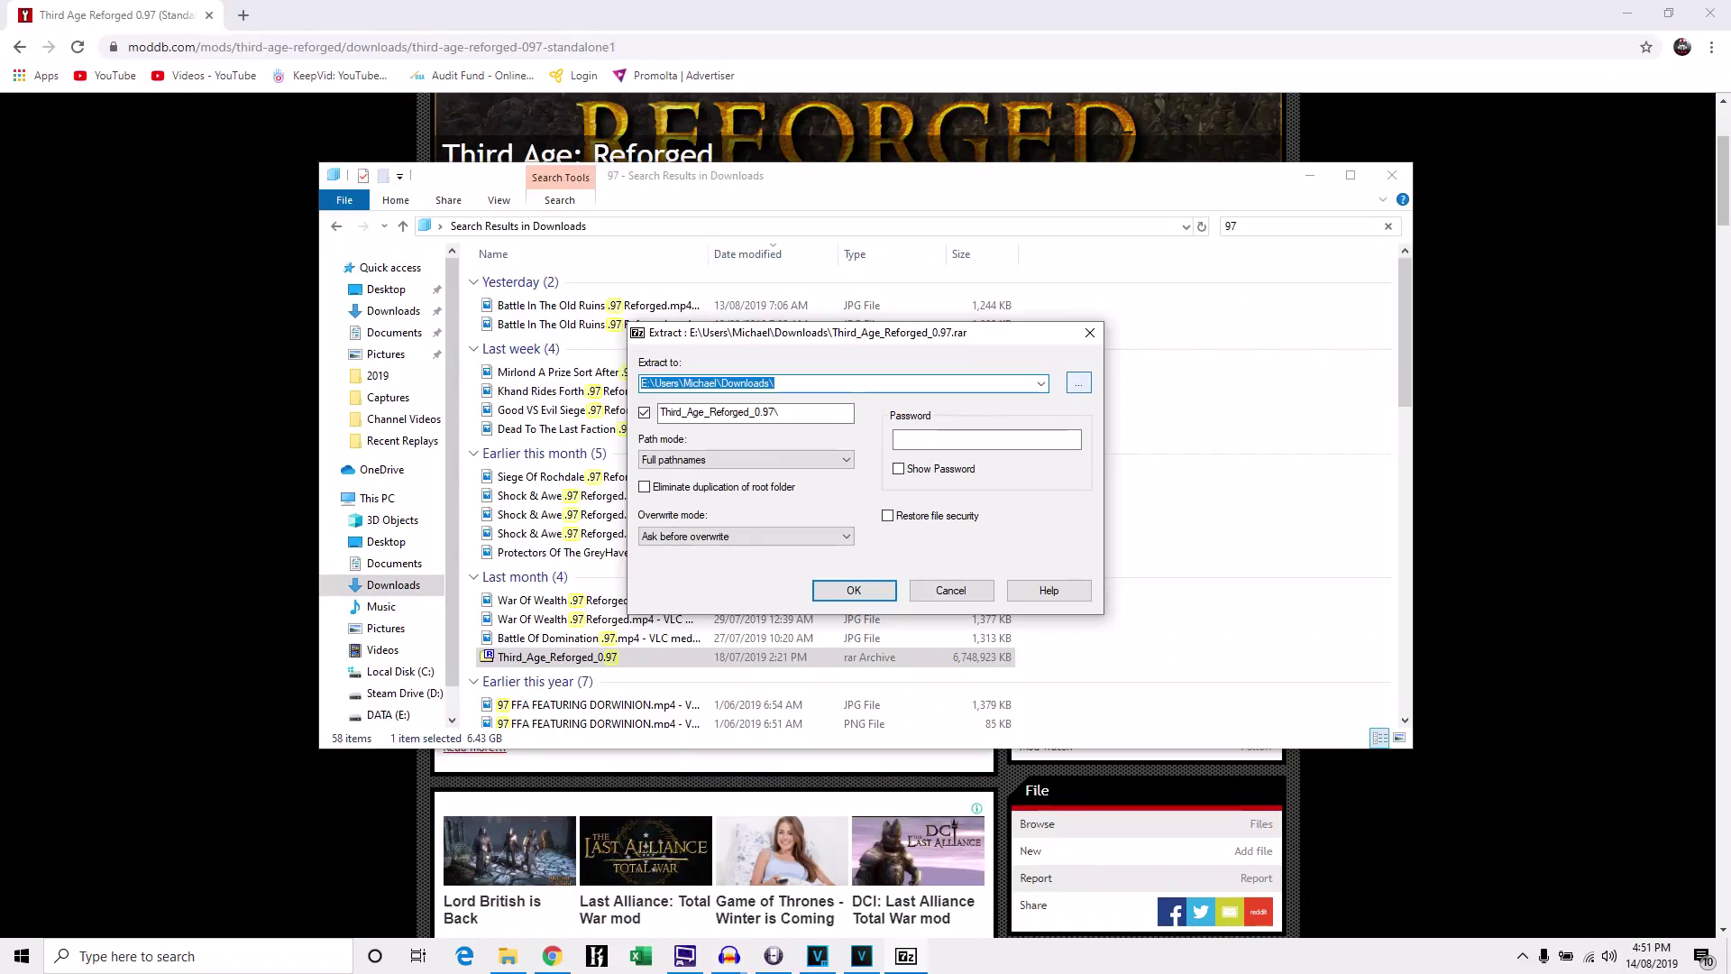
left_click(1079, 382)
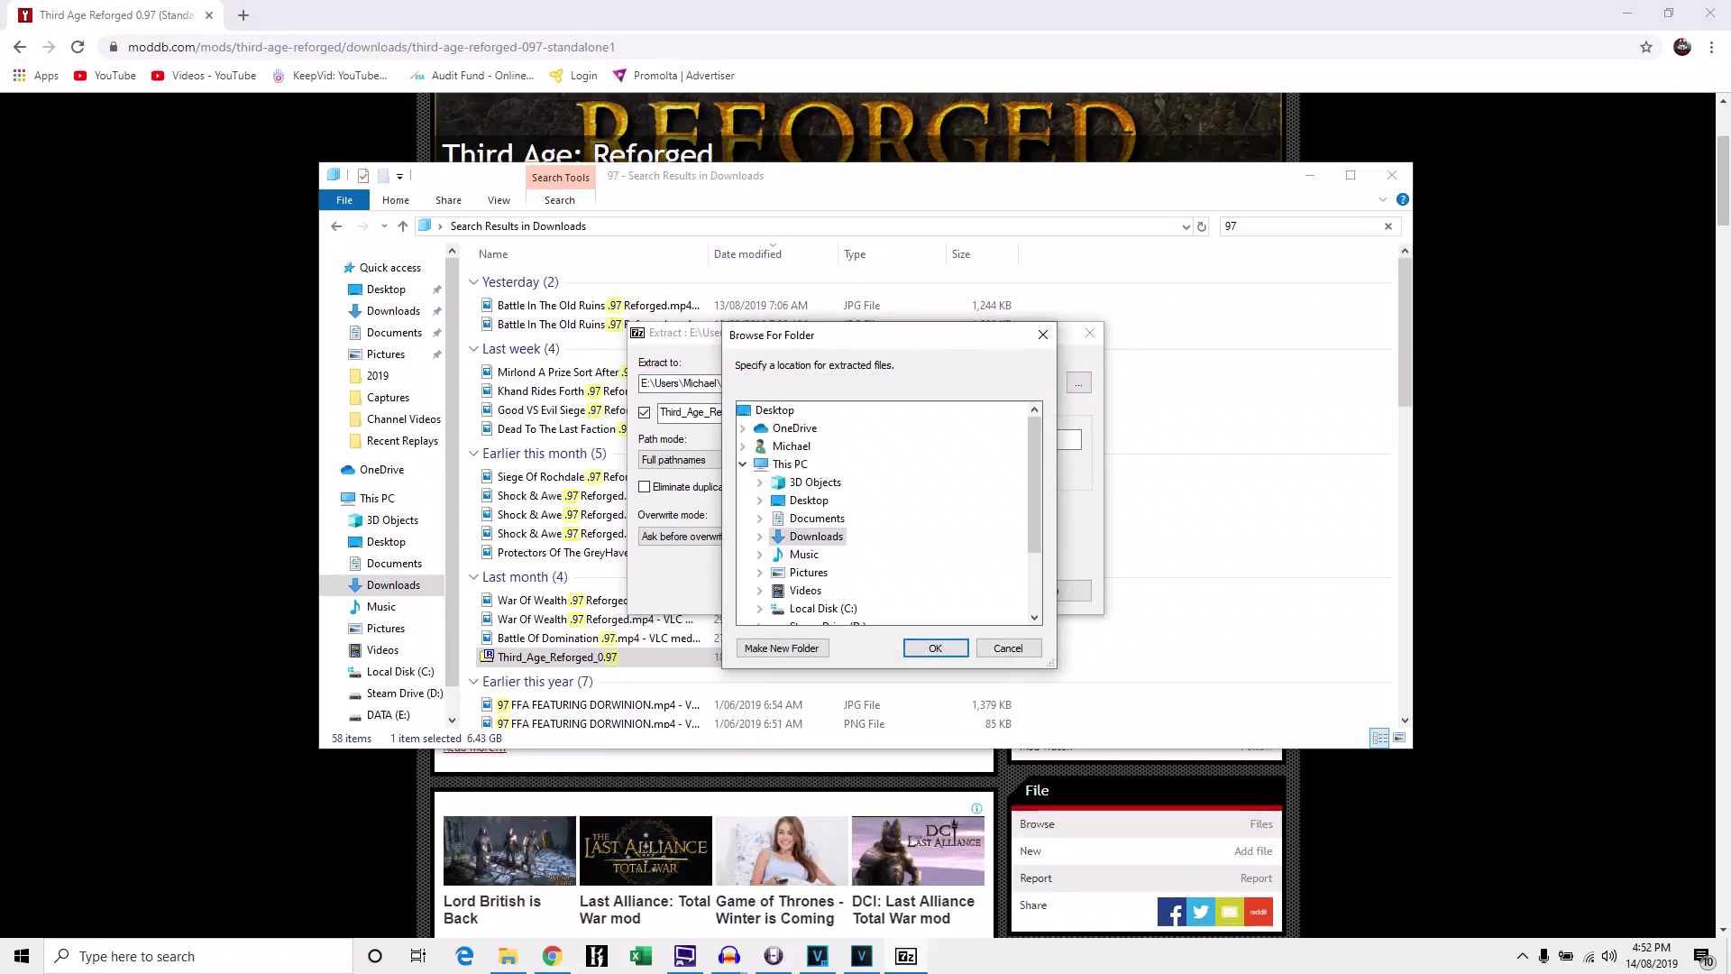
Set the destination to D:\Steam\steamapps\common\Medieval II Total War\mods, then cancel the extraction
left_click_drag(1034, 484, 1034, 542)
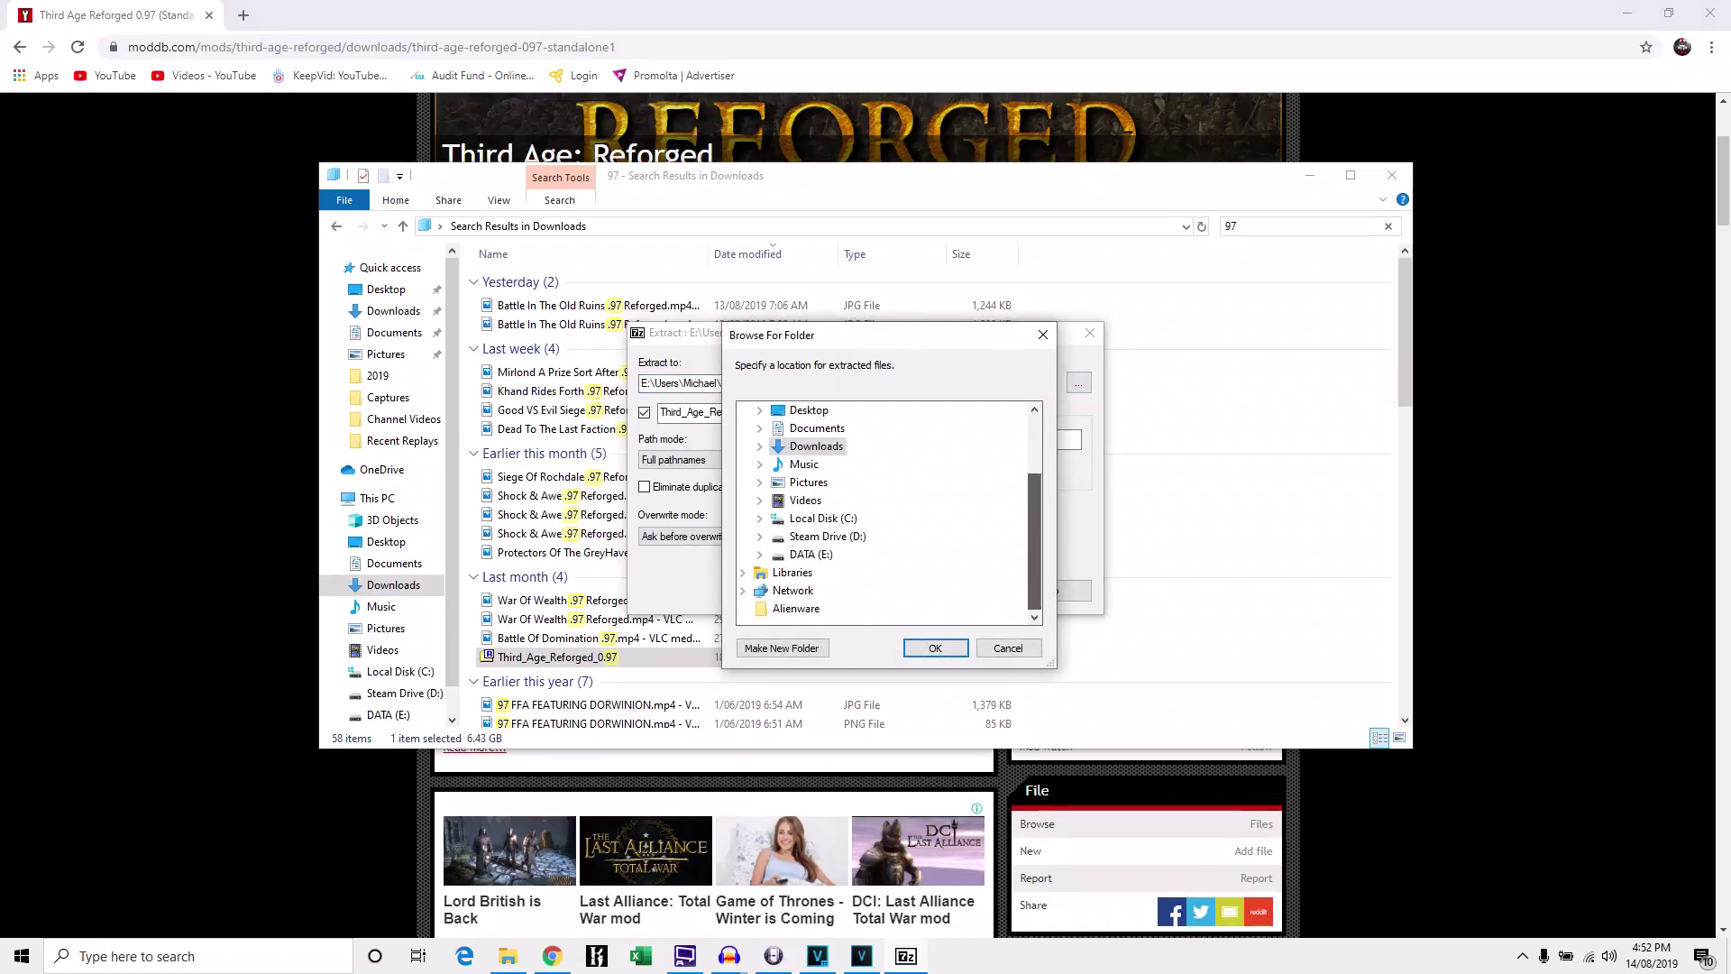
double_click(825, 535)
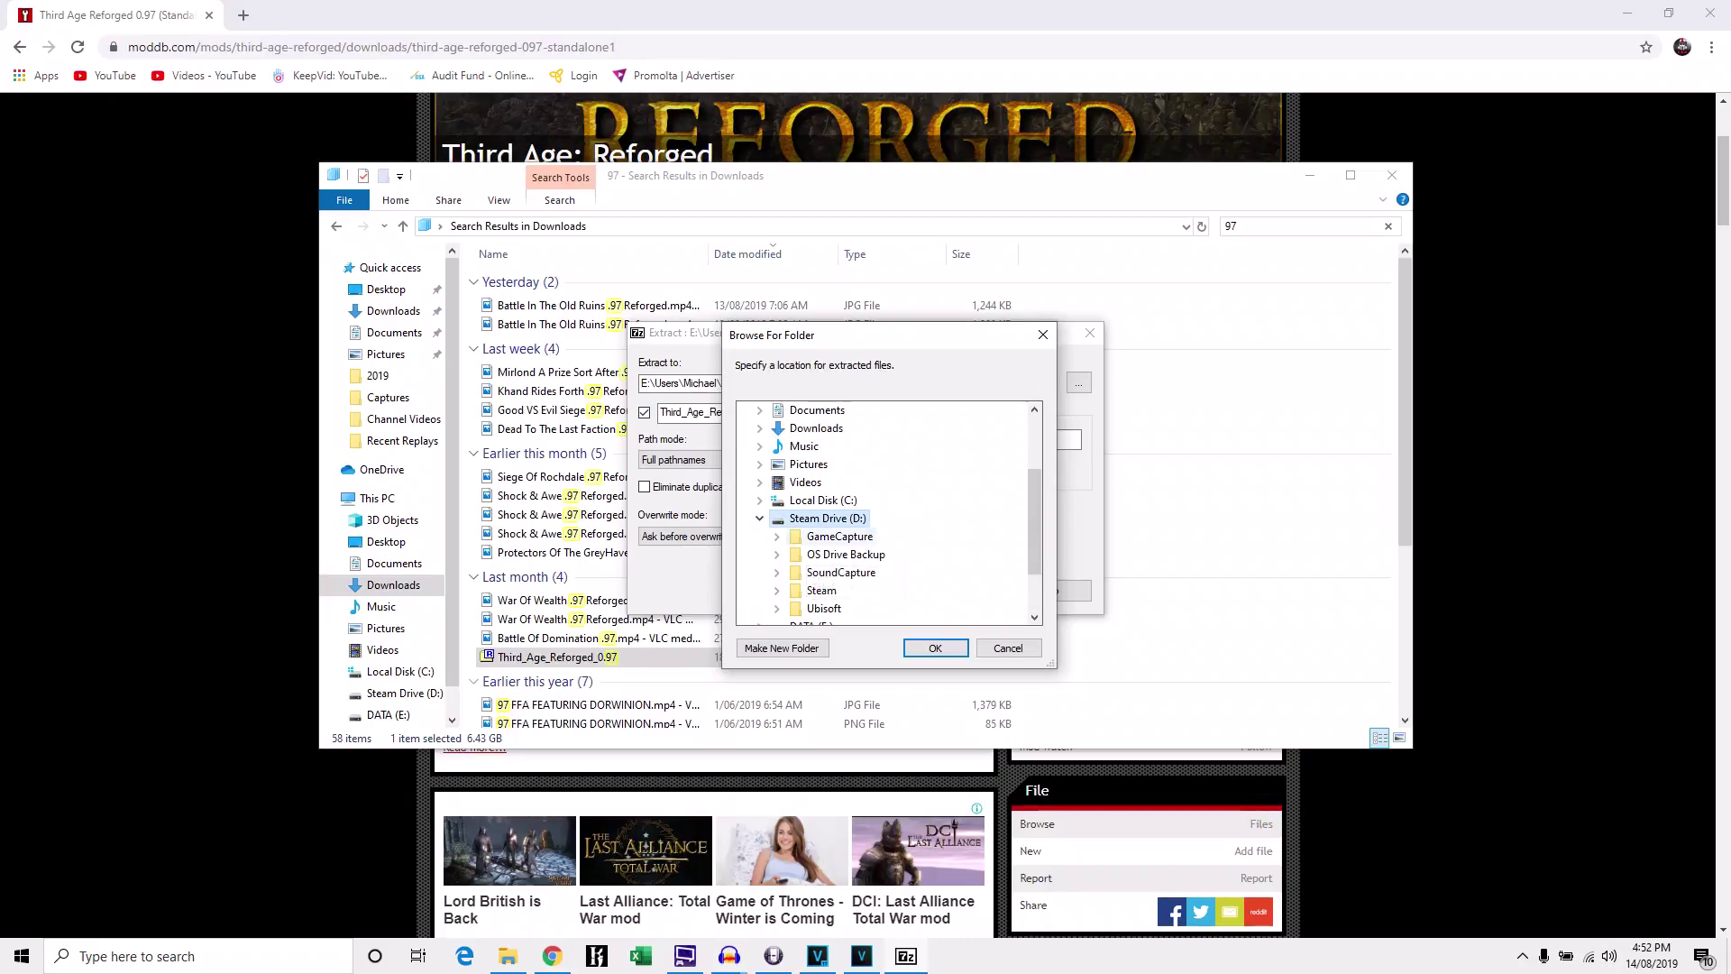
double_click(825, 608)
scroll(838, 559, "down", 4)
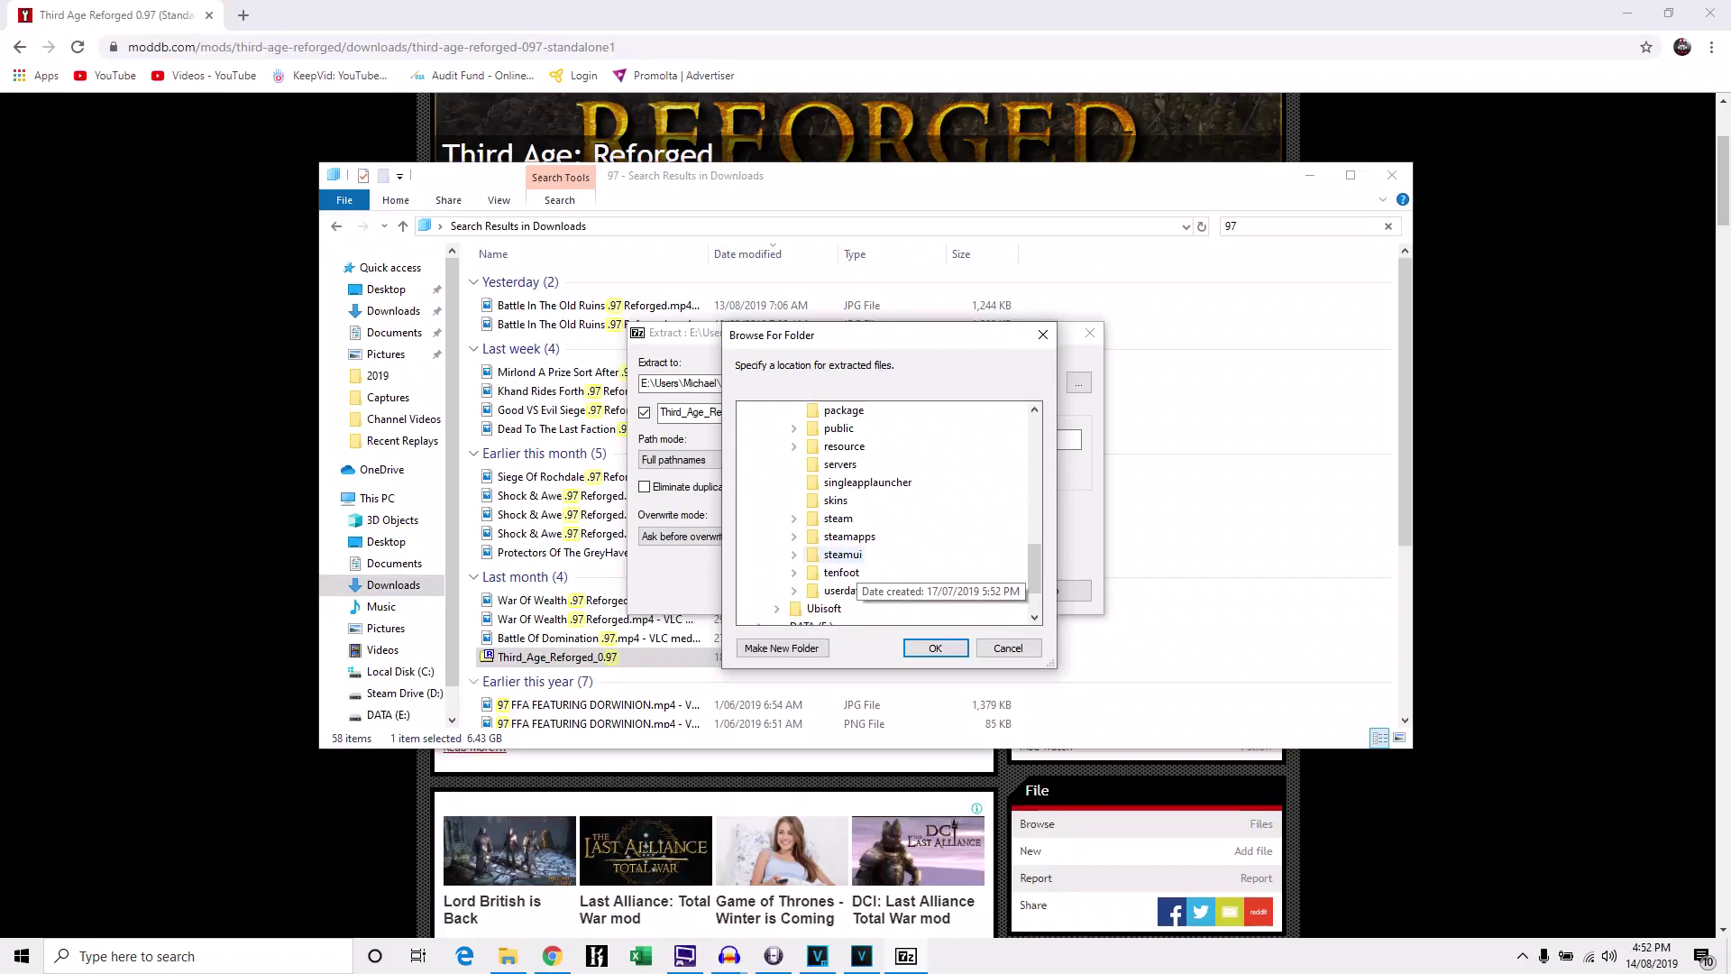
double_click(849, 535)
double_click(856, 496)
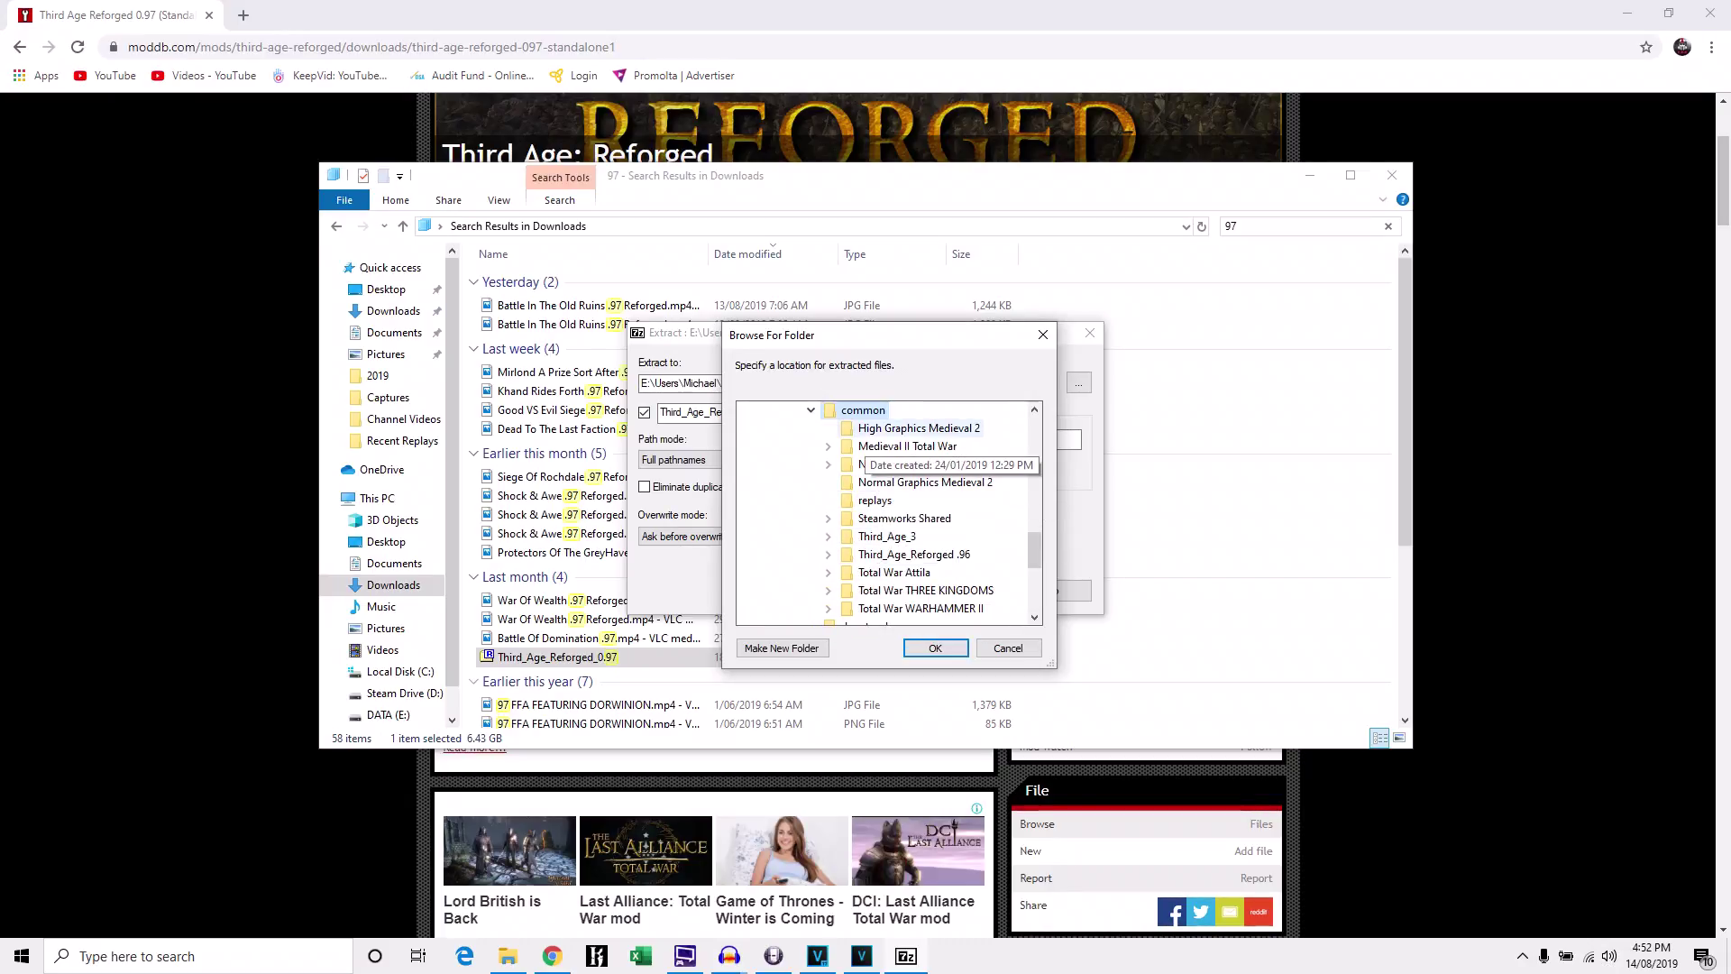
double_click(911, 445)
double_click(889, 519)
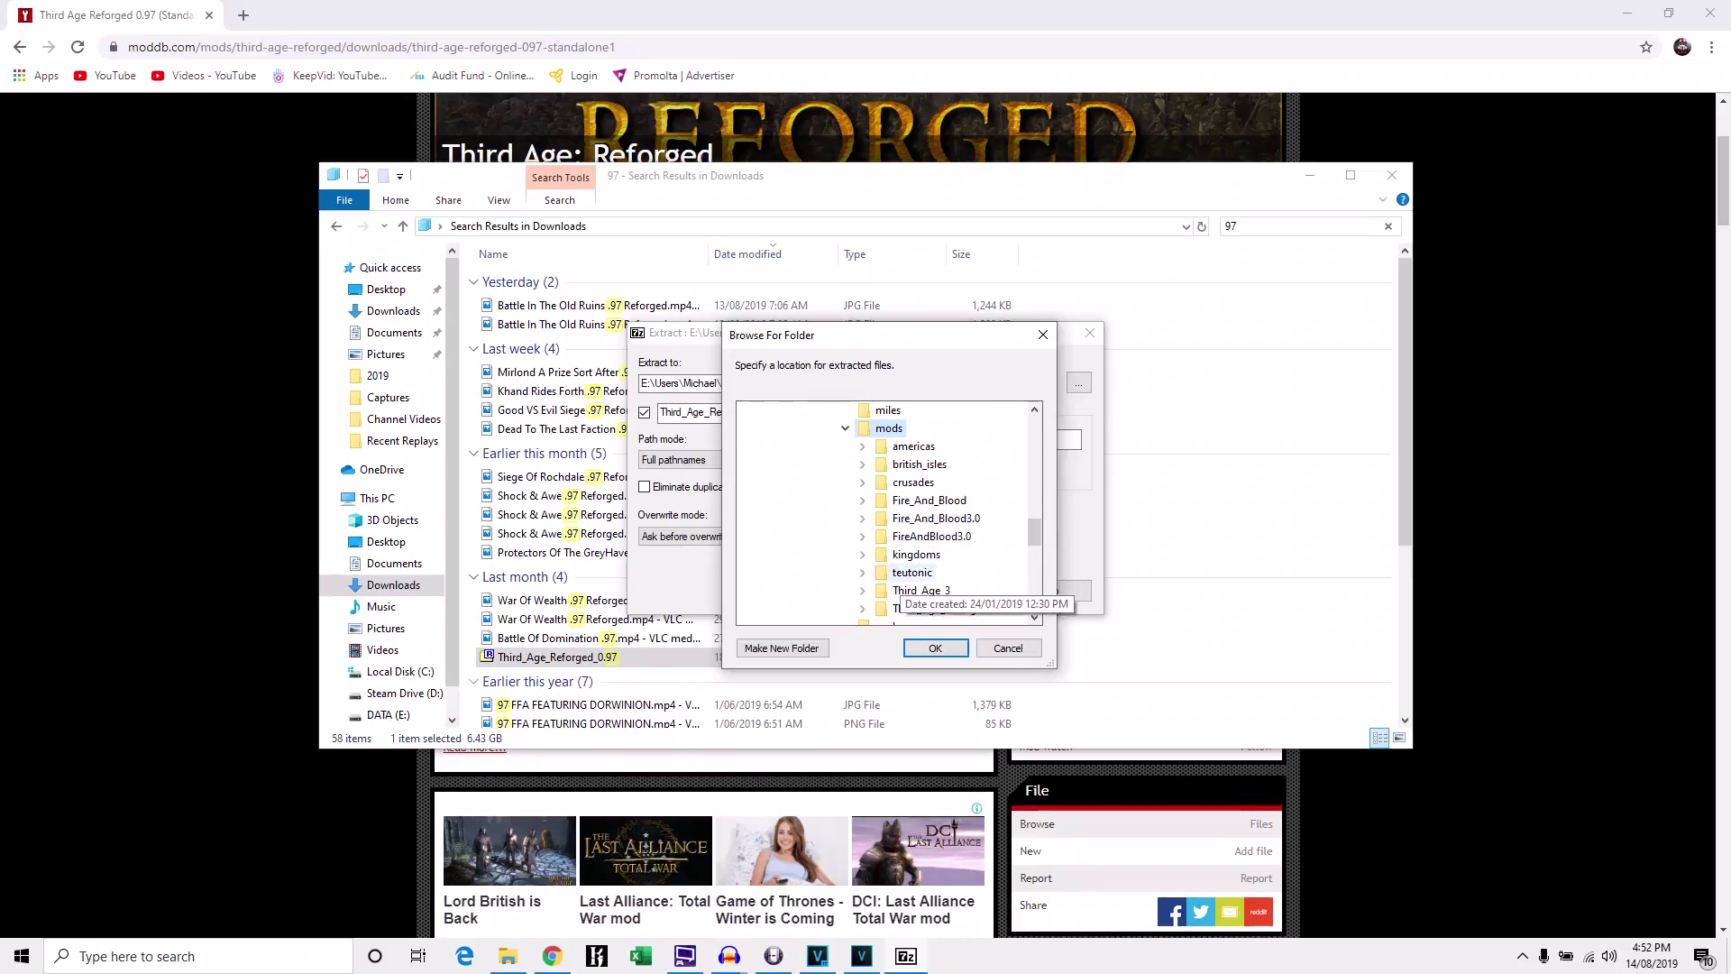
left_click(935, 647)
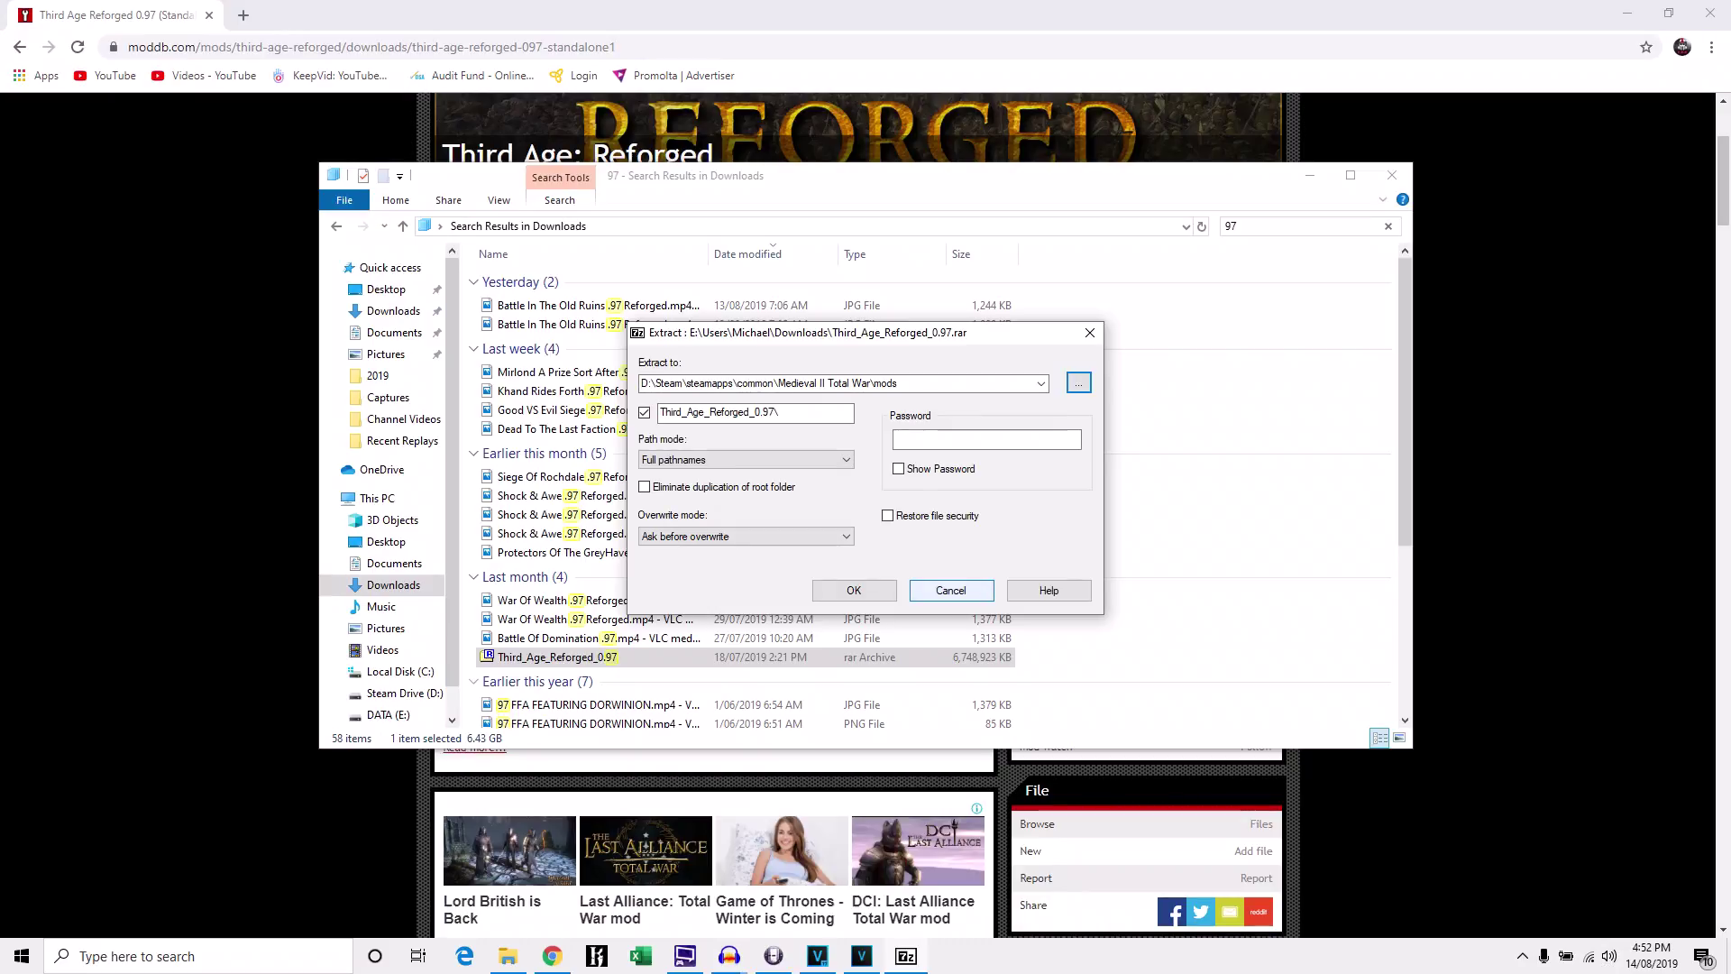
left_click(950, 590)
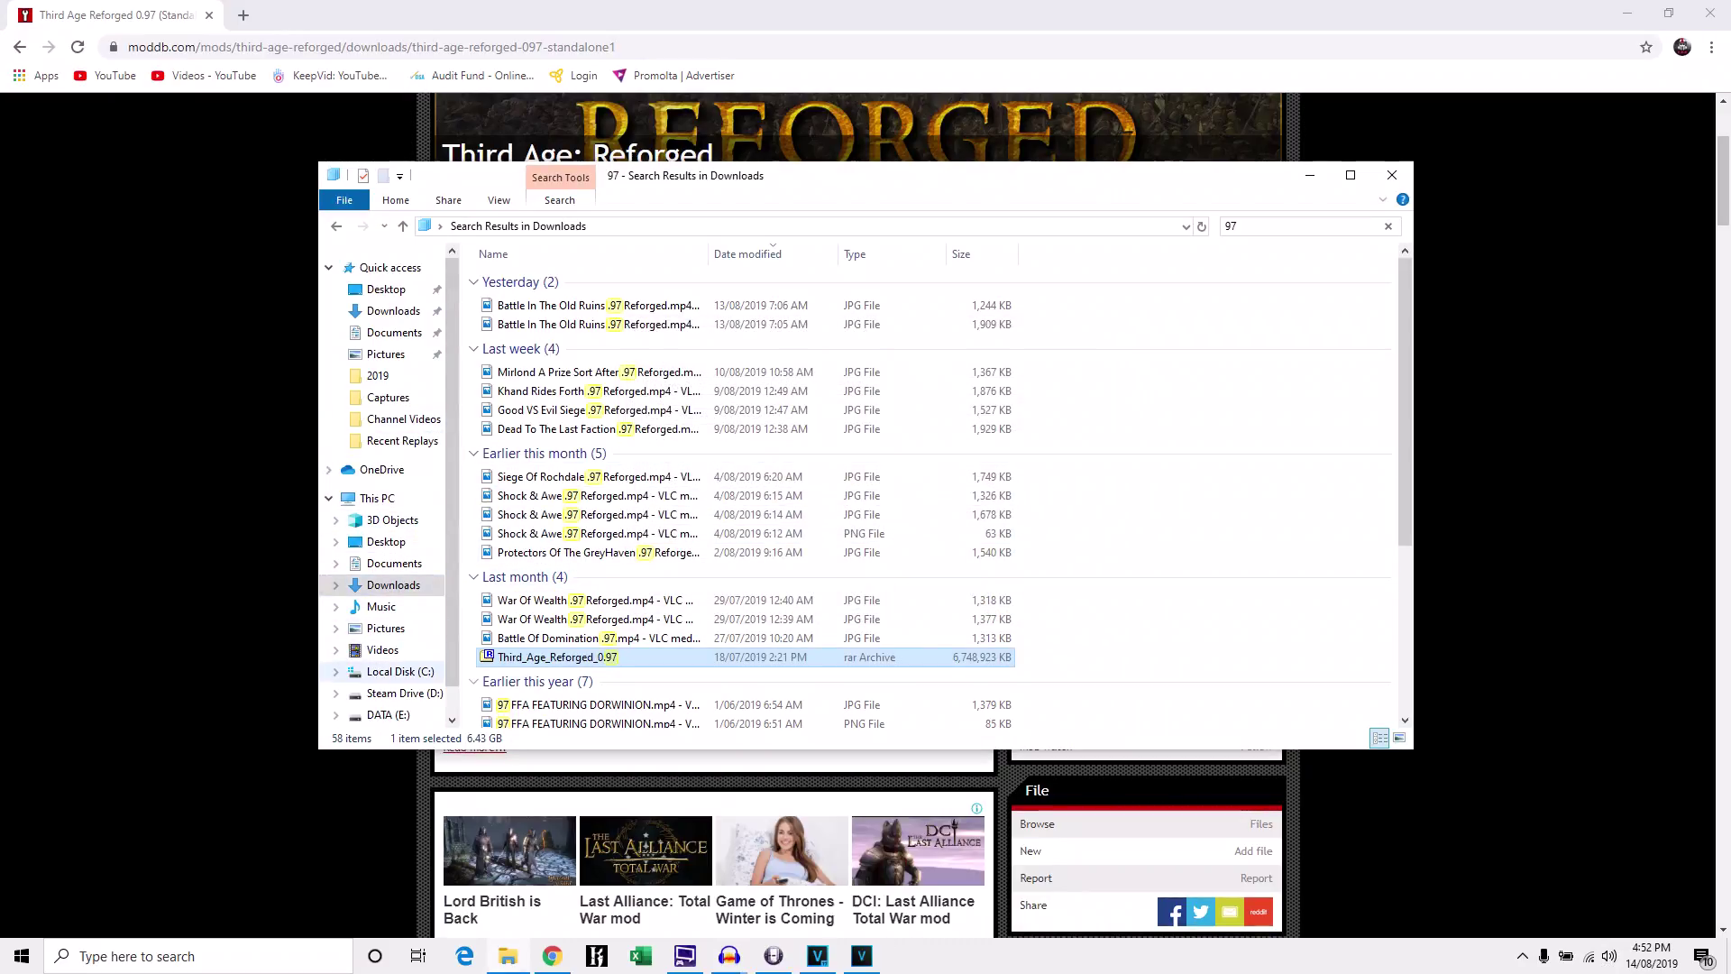
Navigate from Steam Drive (D:) through steamapps\common\Medieval II Total War\mods into Third_Age_Reforged
left_click(403, 692)
double_click(512, 337)
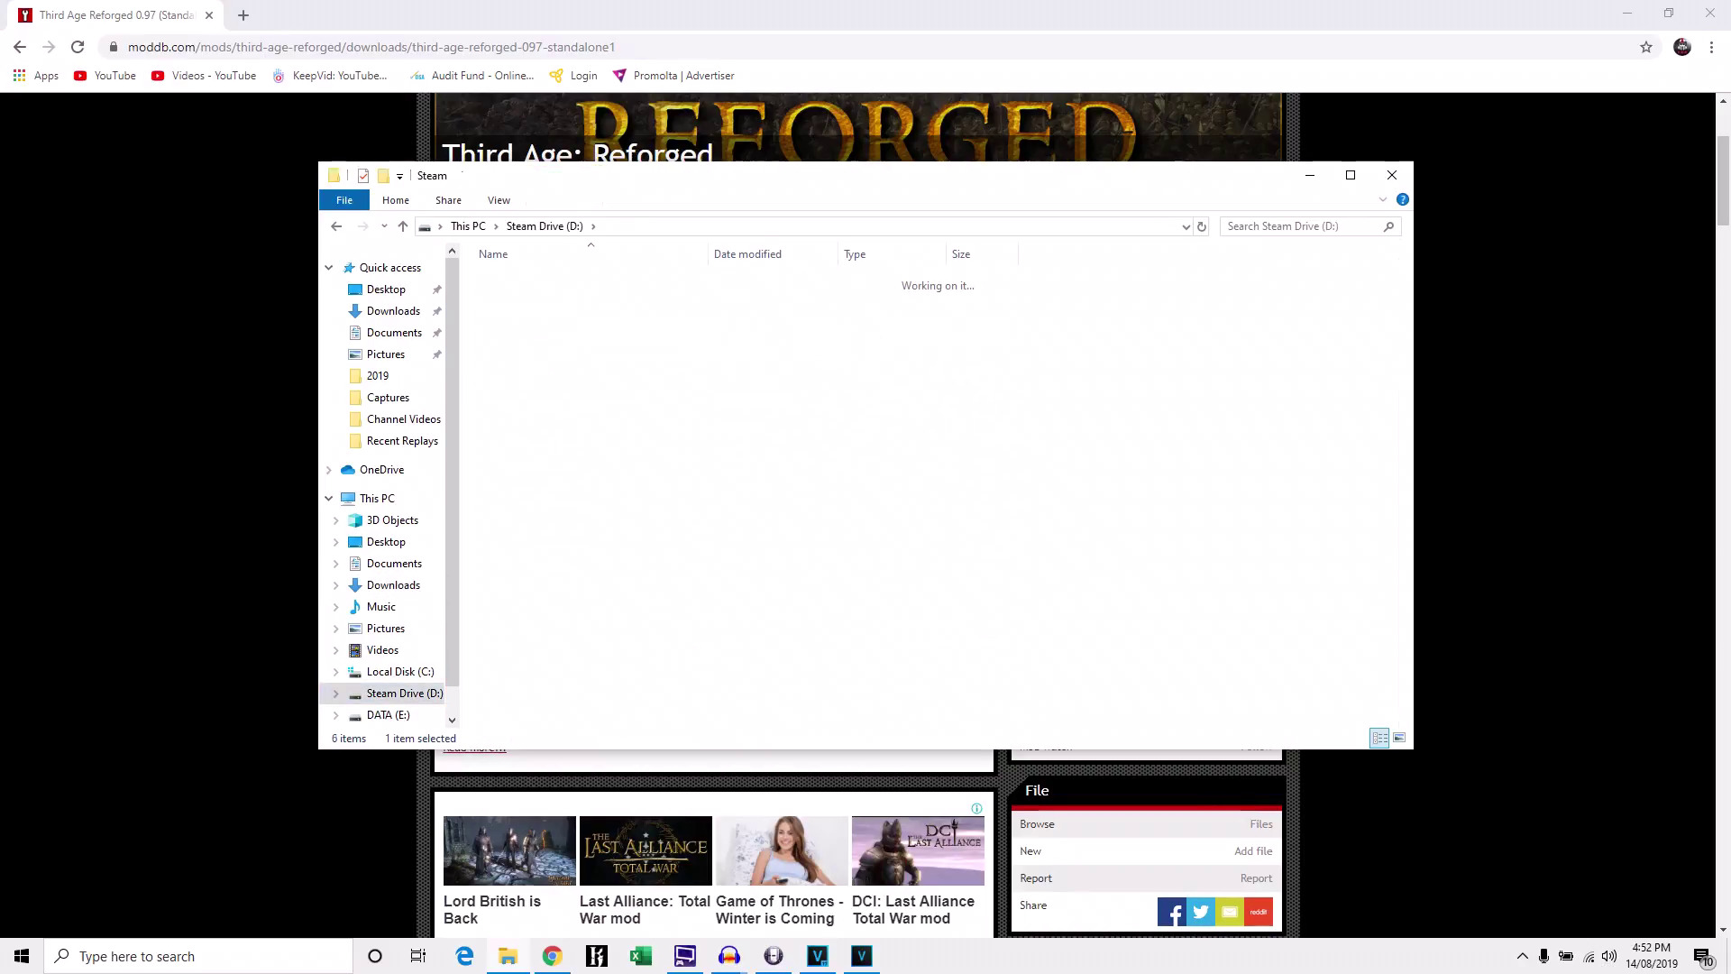
double_click(518, 677)
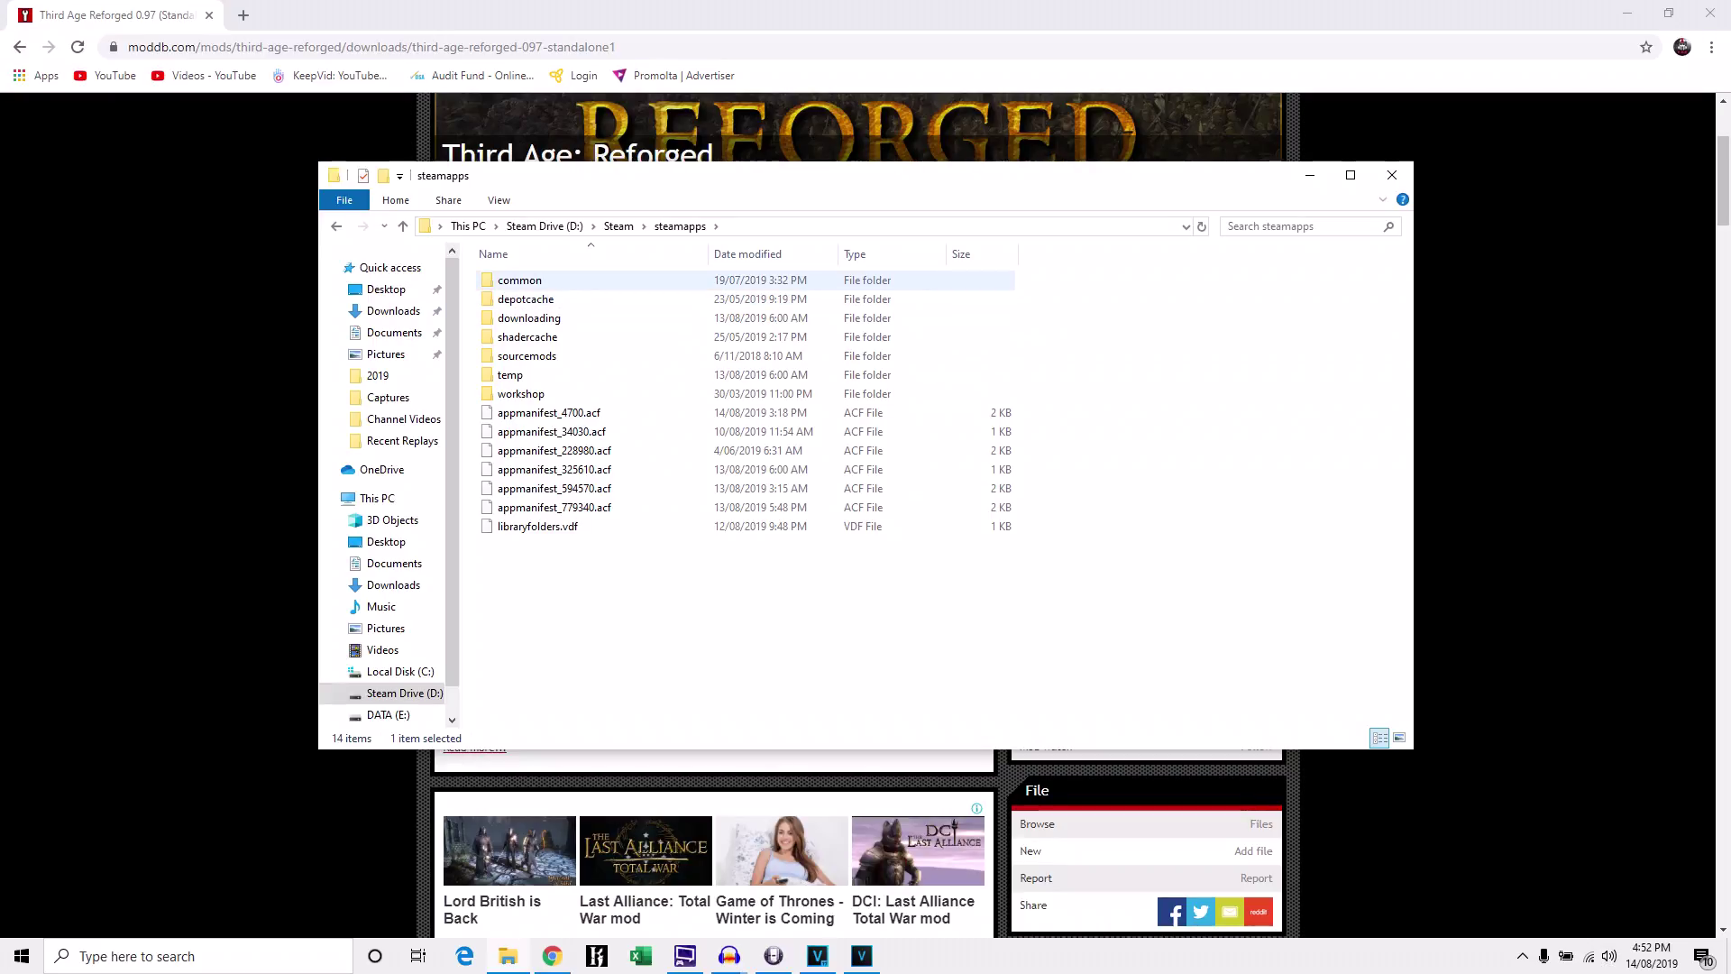
left_click(521, 280)
double_click(520, 281)
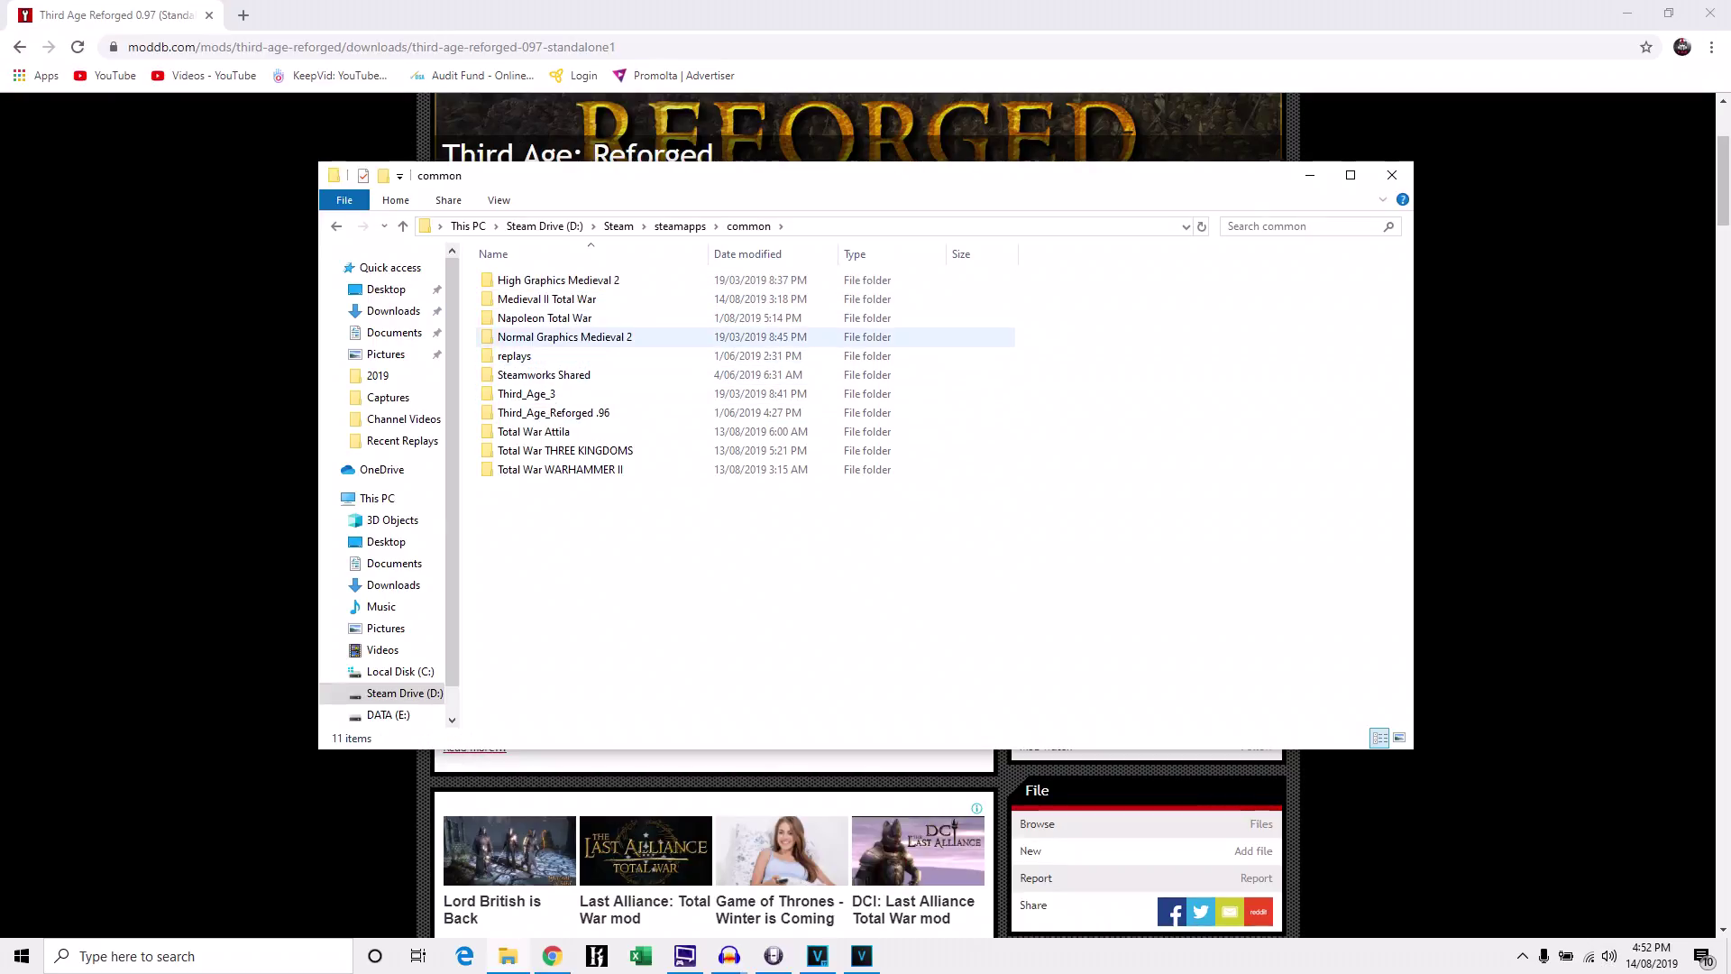
left_click(546, 299)
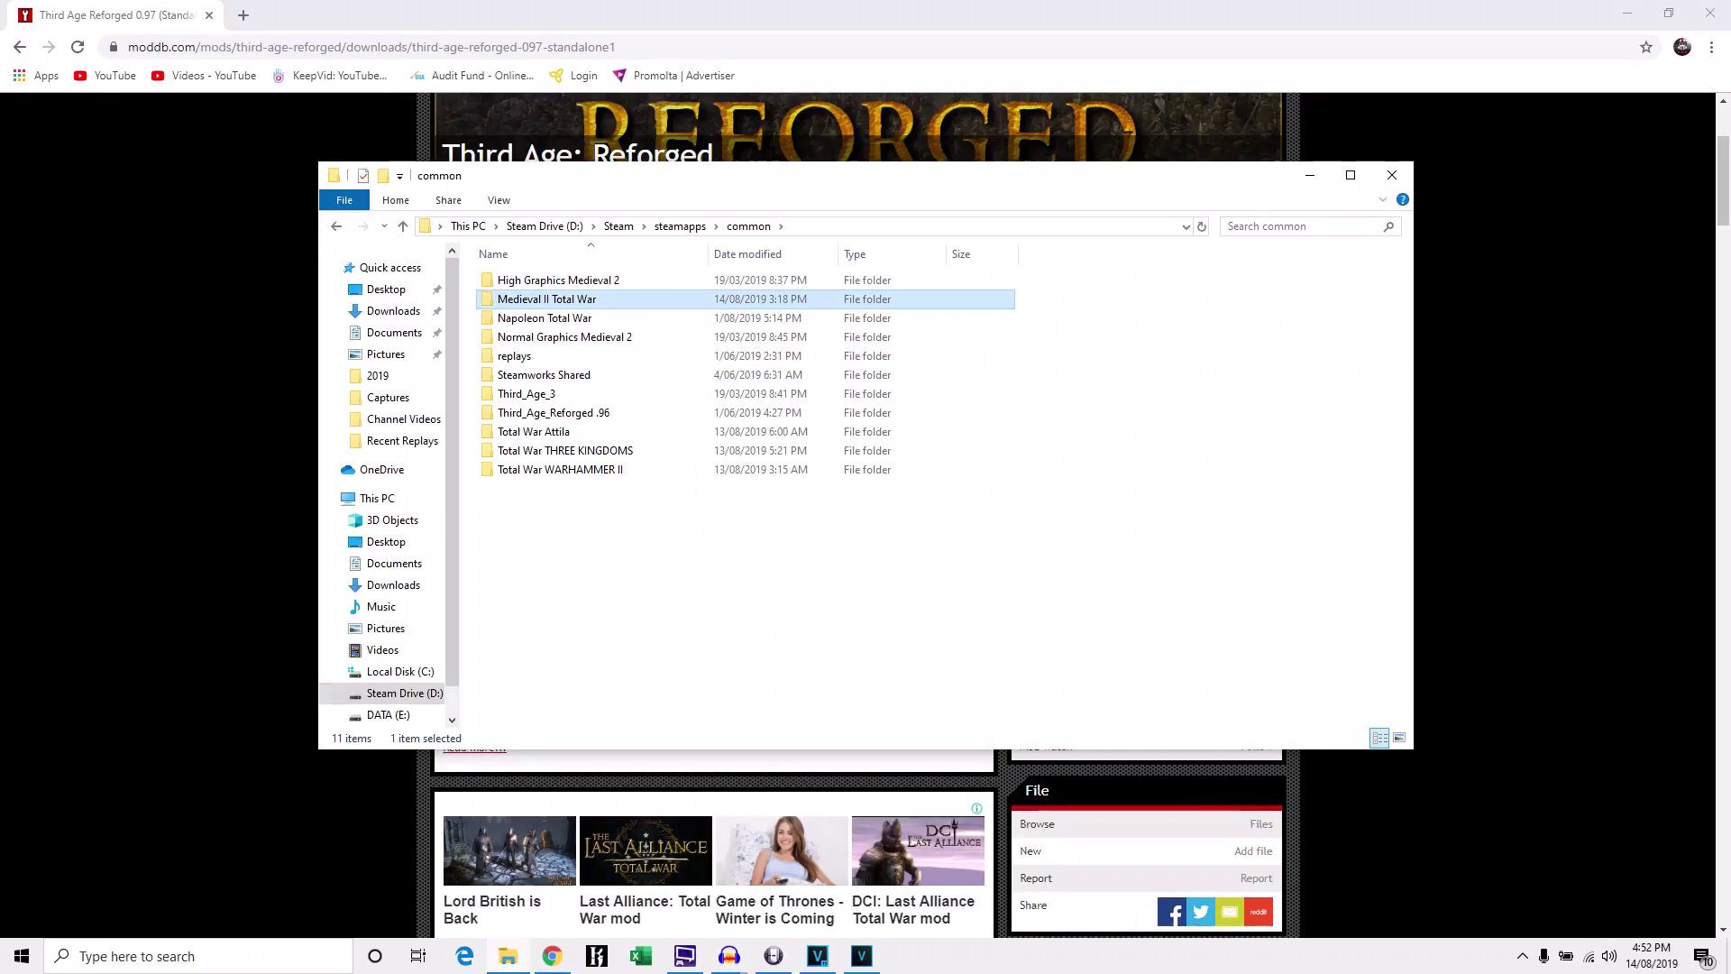
double_click(546, 298)
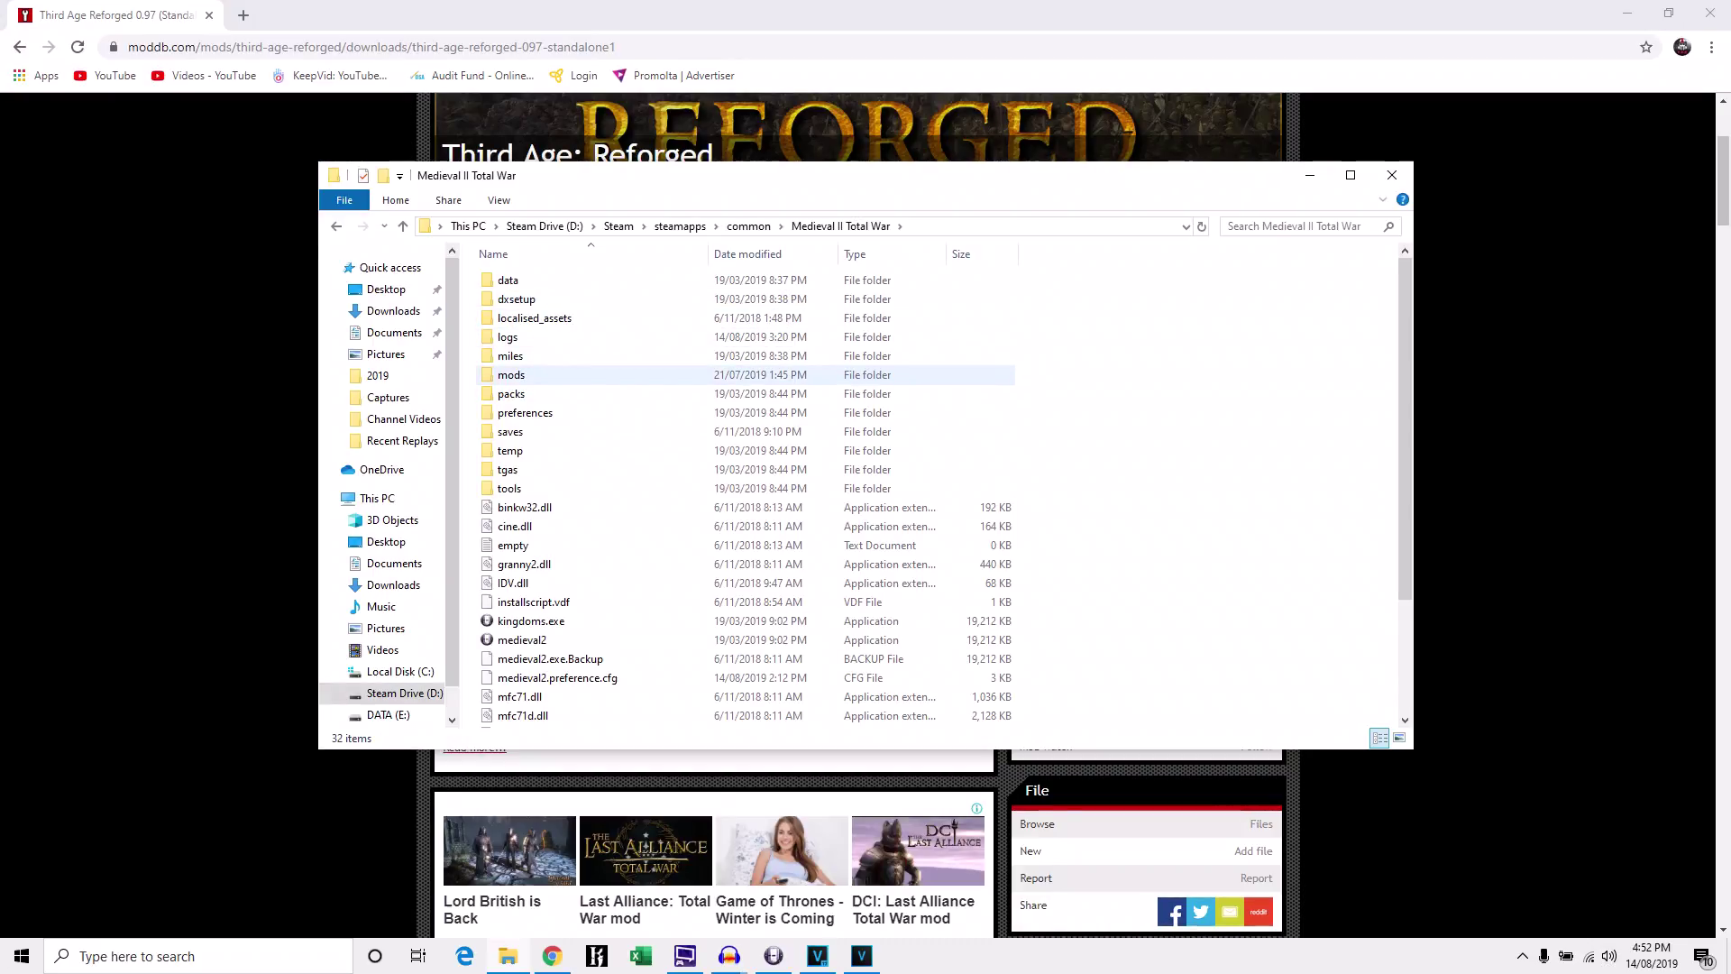
double_click(511, 374)
double_click(536, 450)
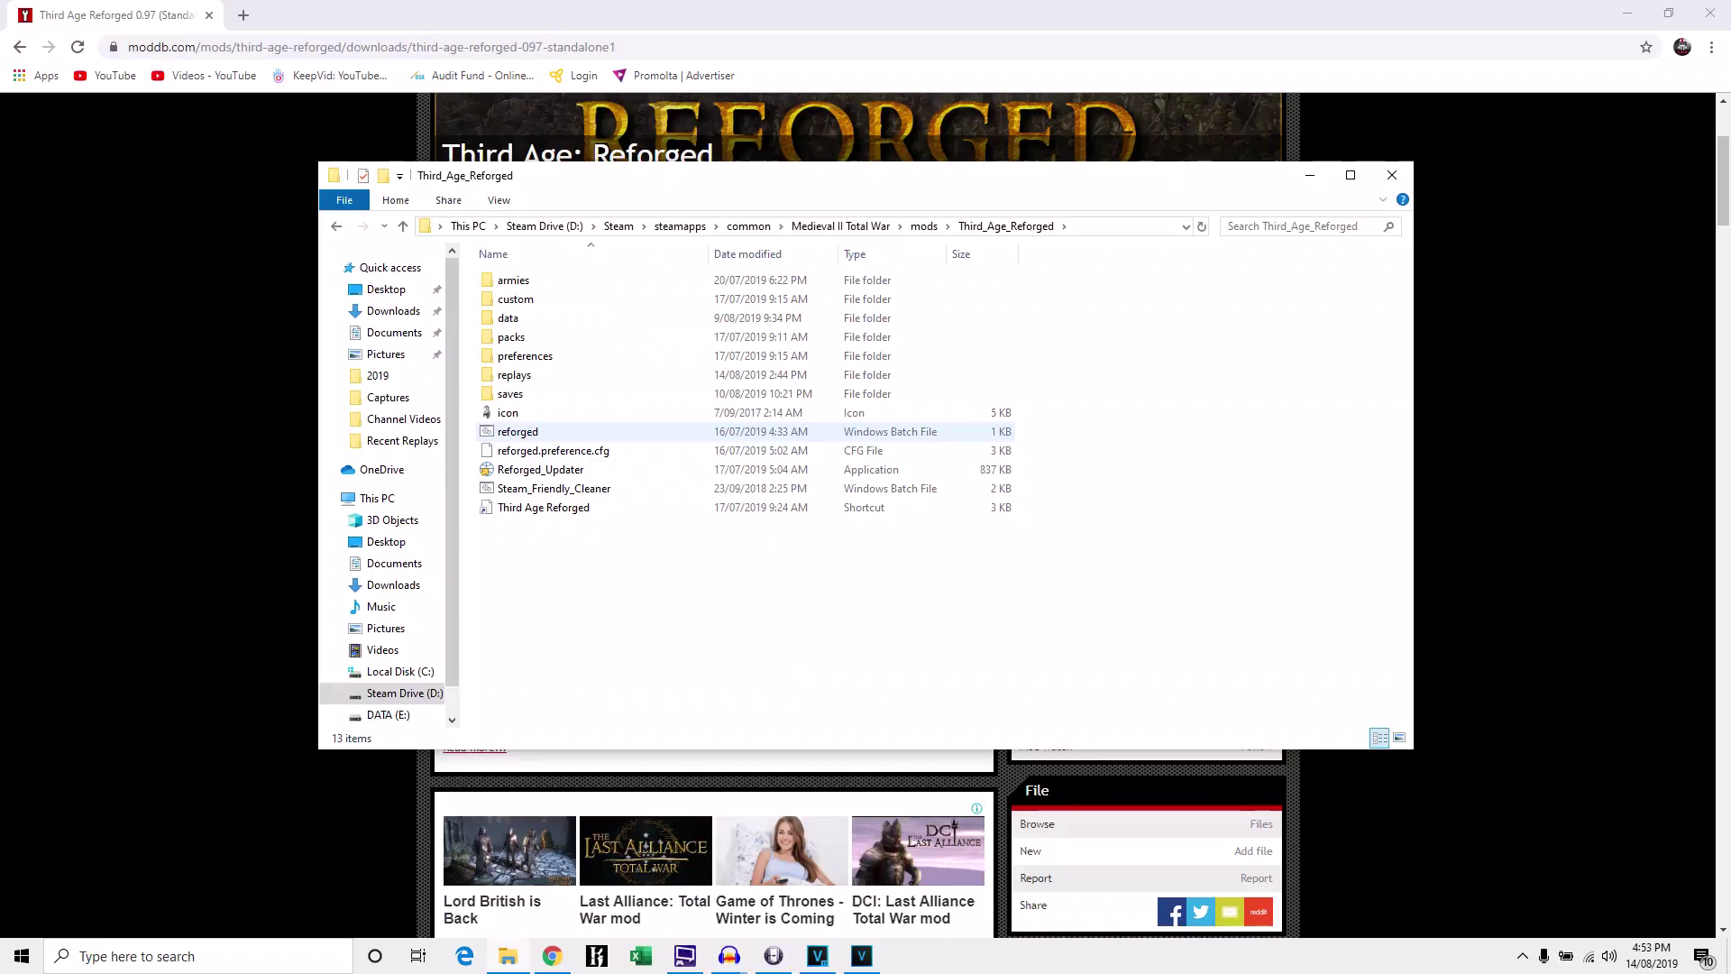
Send the reforged batch file to the Desktop as a shortcut
right_click(580, 436)
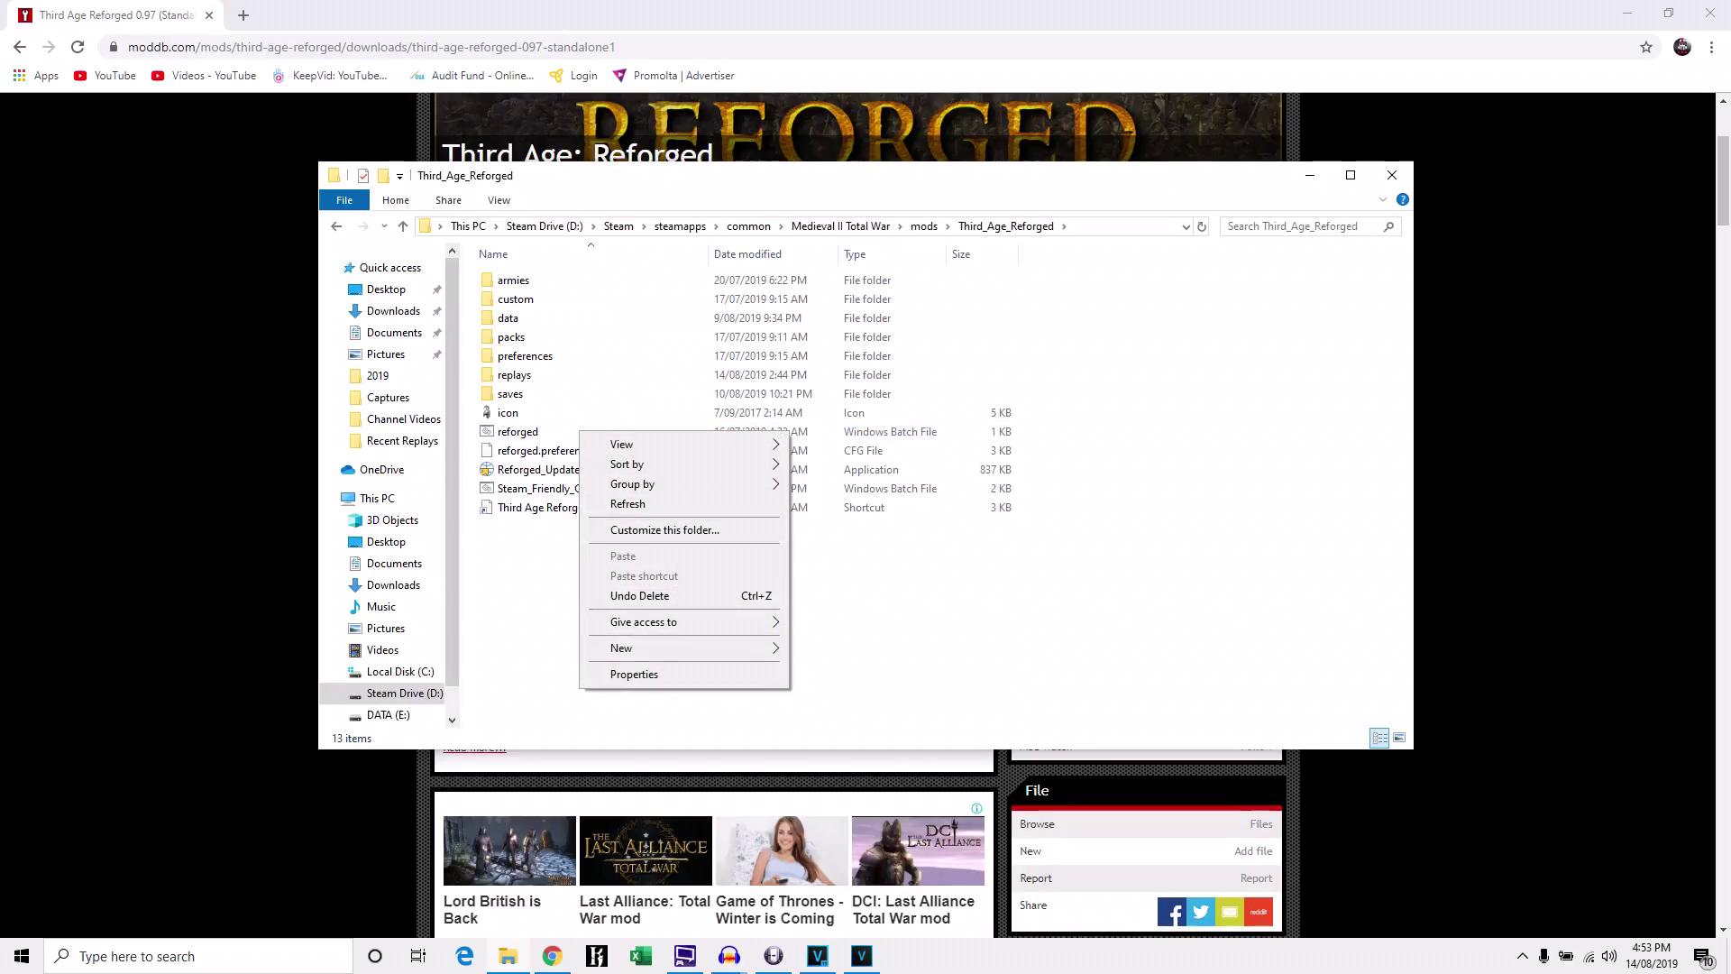
mouse_move(685, 622)
left_click(519, 432)
right_click(526, 435)
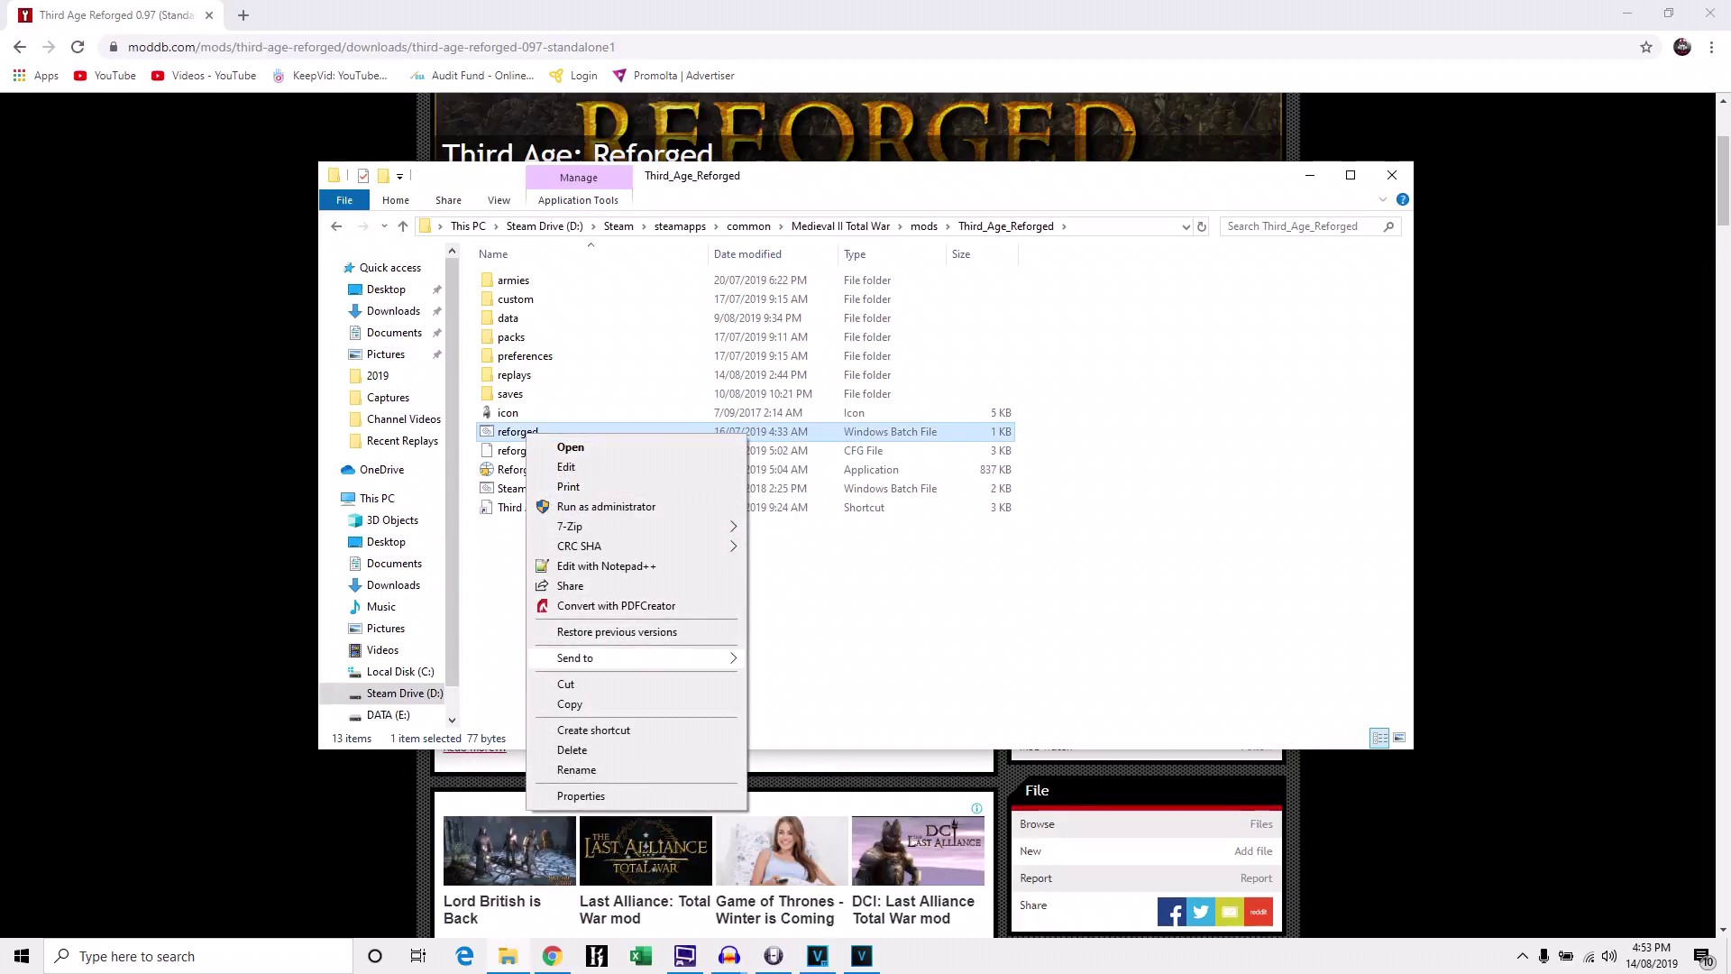
mouse_move(631, 658)
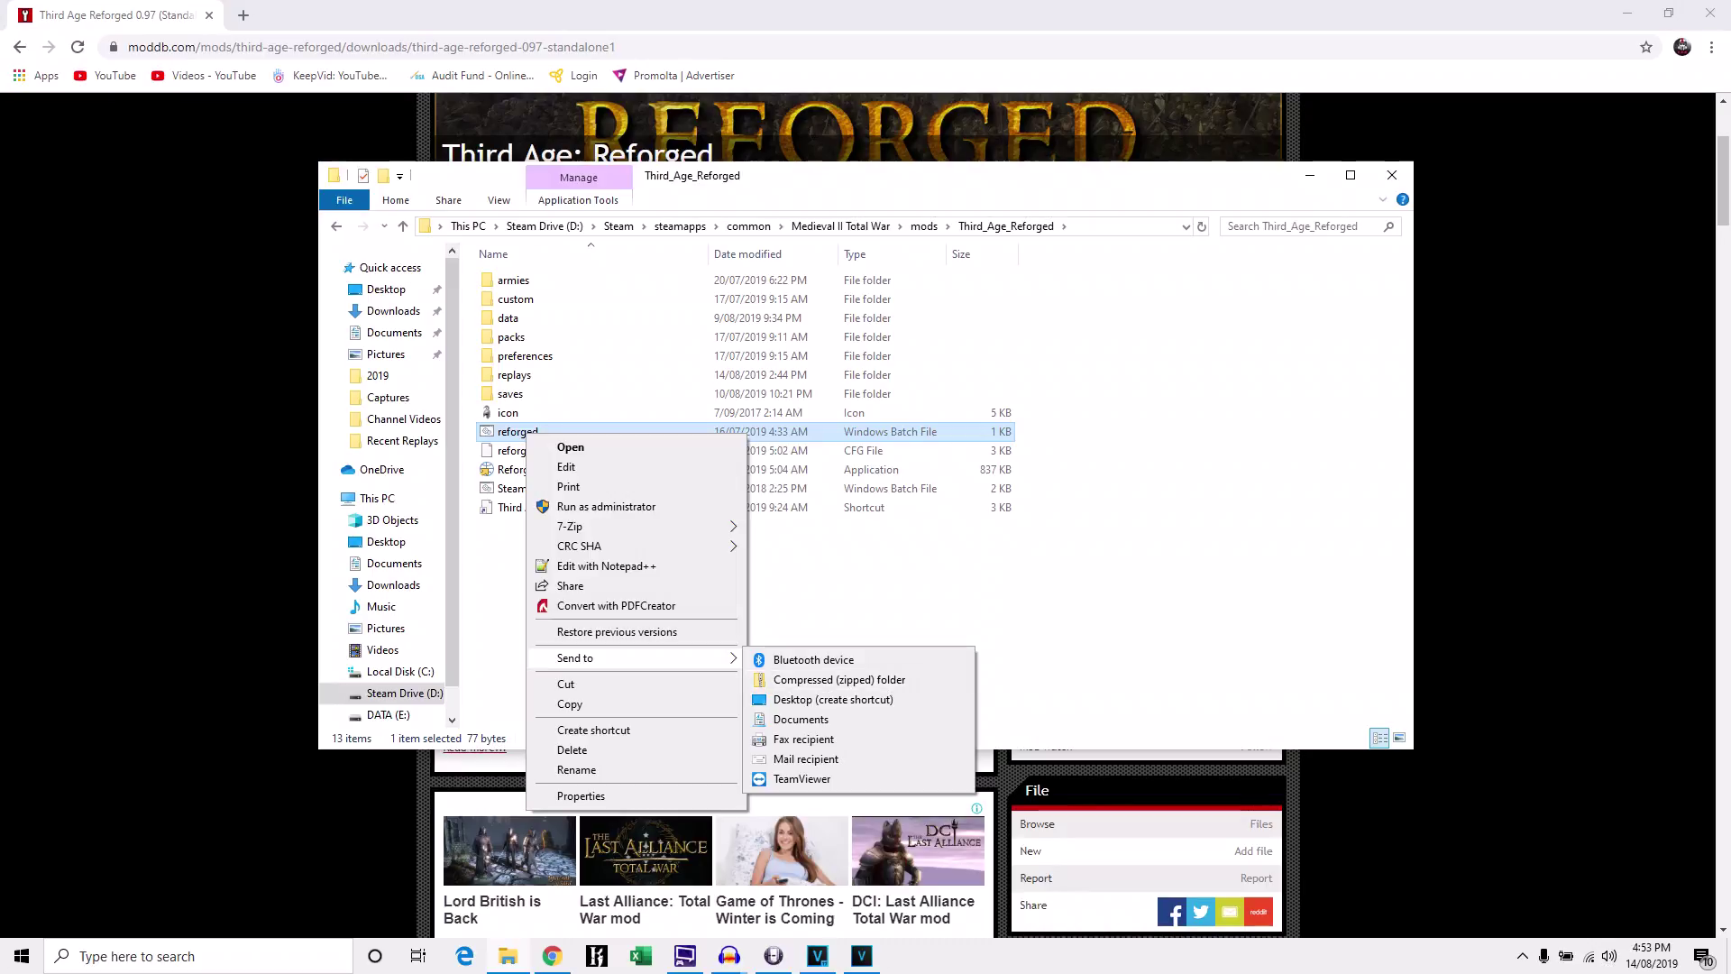
left_click(831, 699)
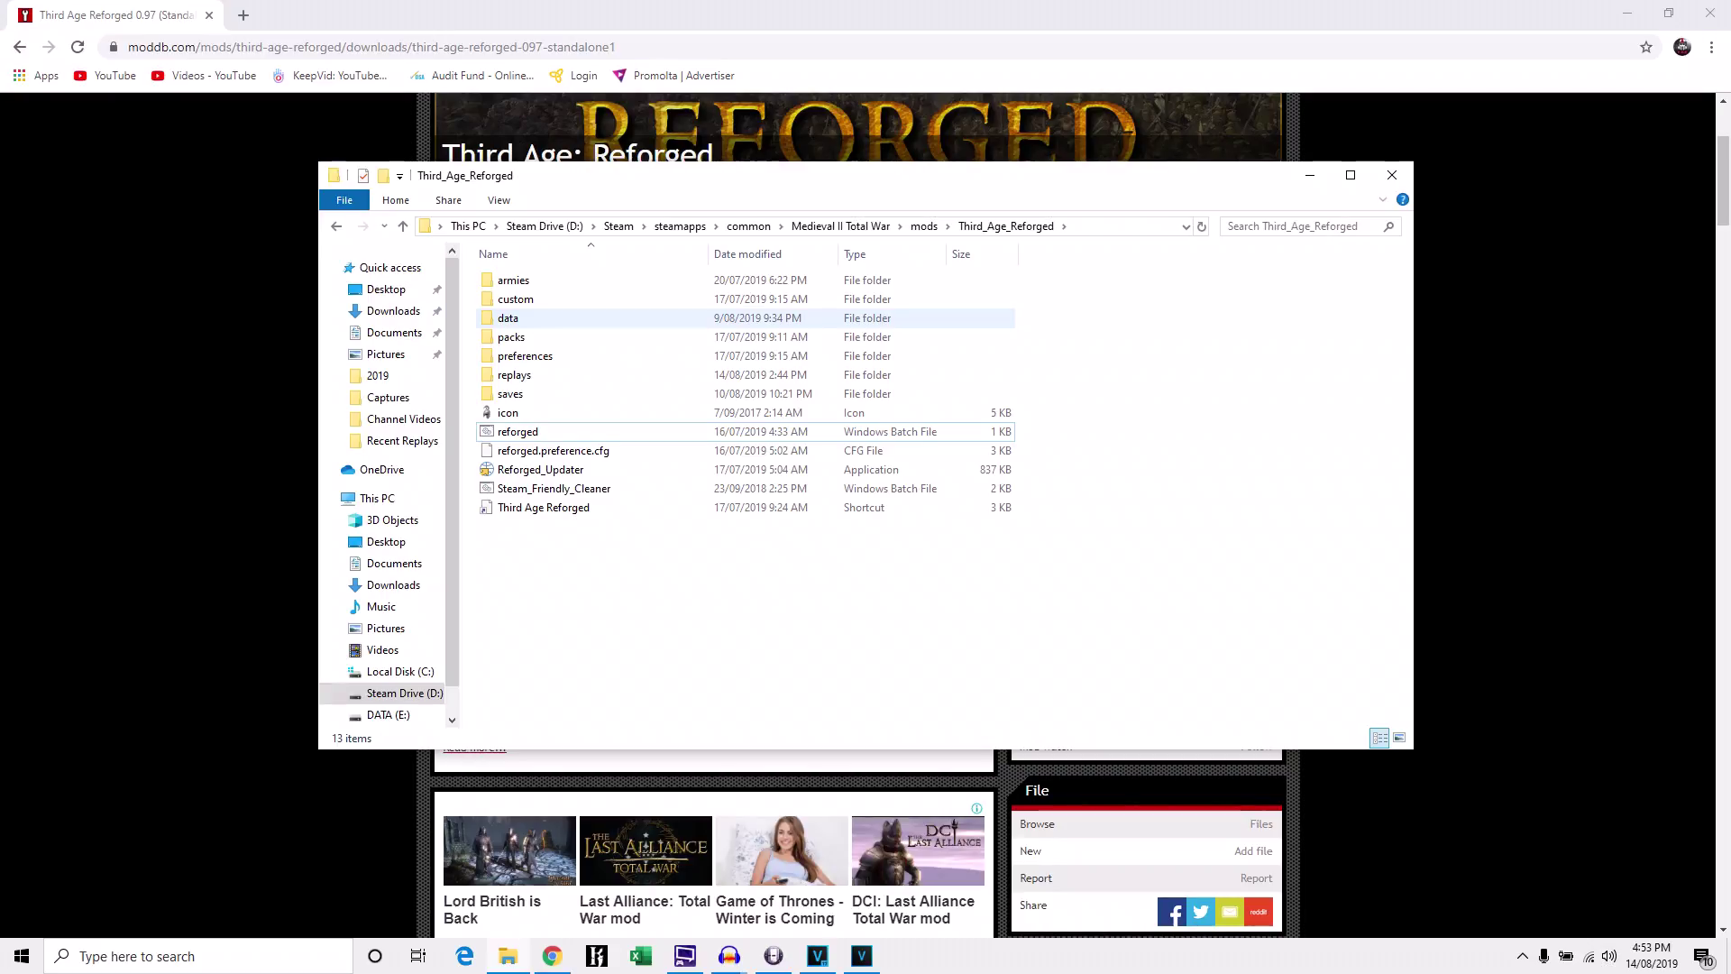
Select the data folder in the Third_Age_Reforged mod folder
left_click(532, 318)
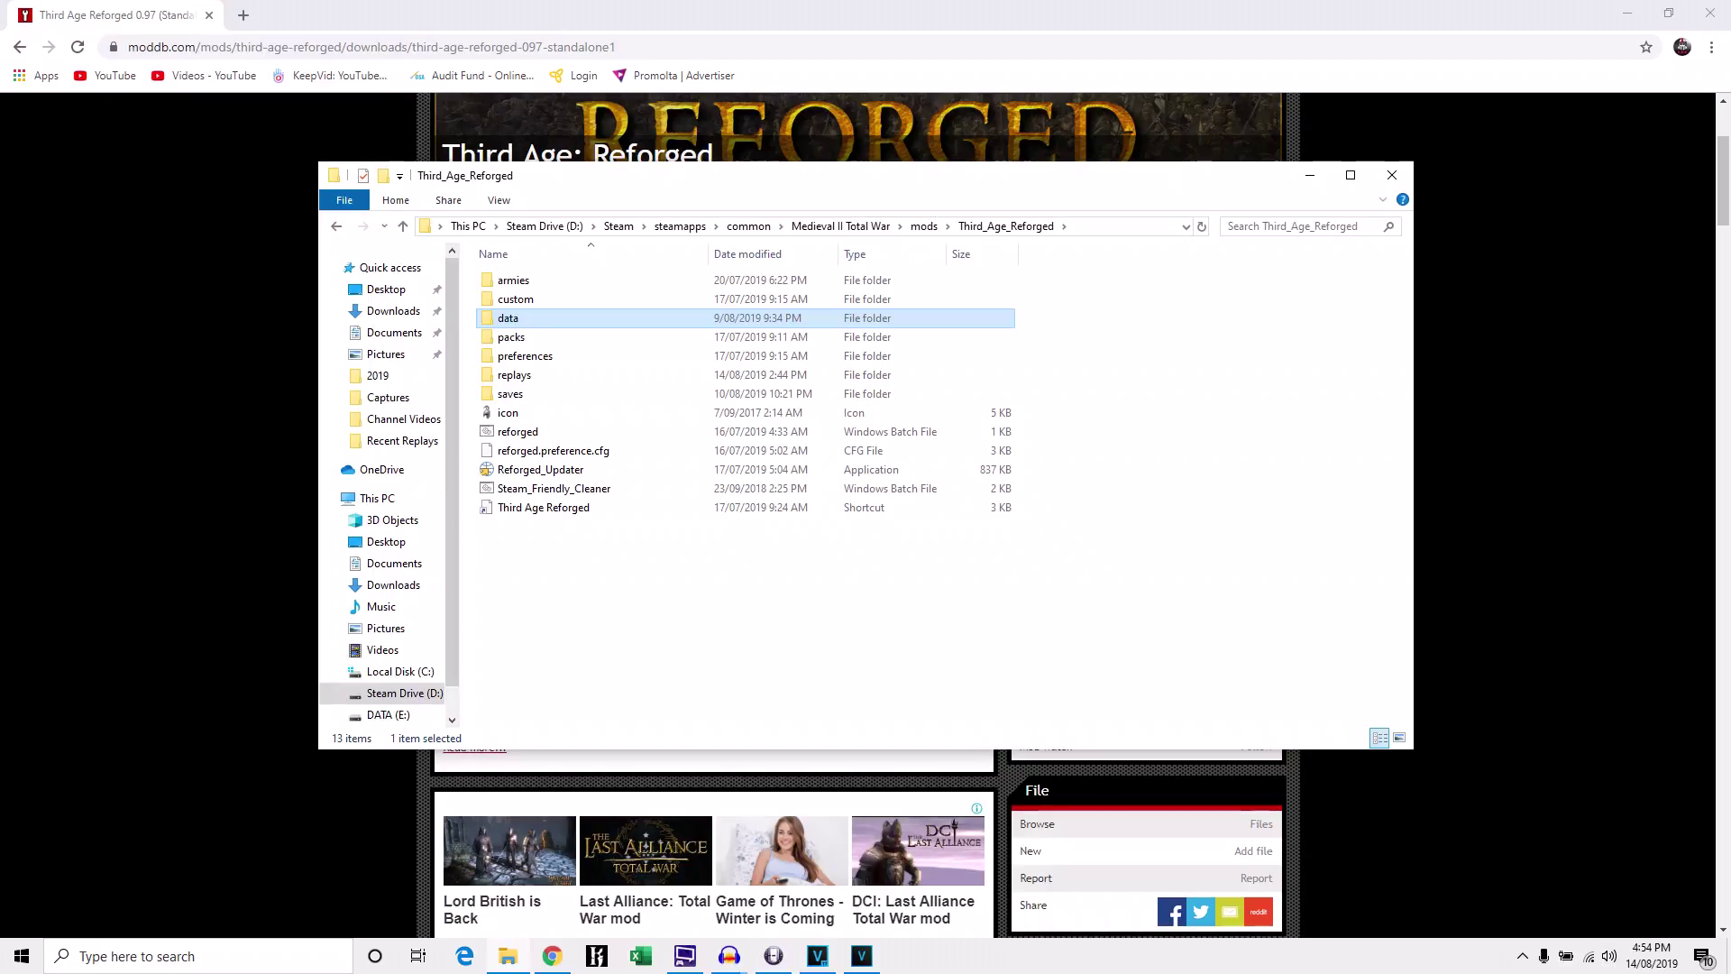
Open data\world\maps\custom, showing the 129 map folders such as Amon Sul
double_click(507, 318)
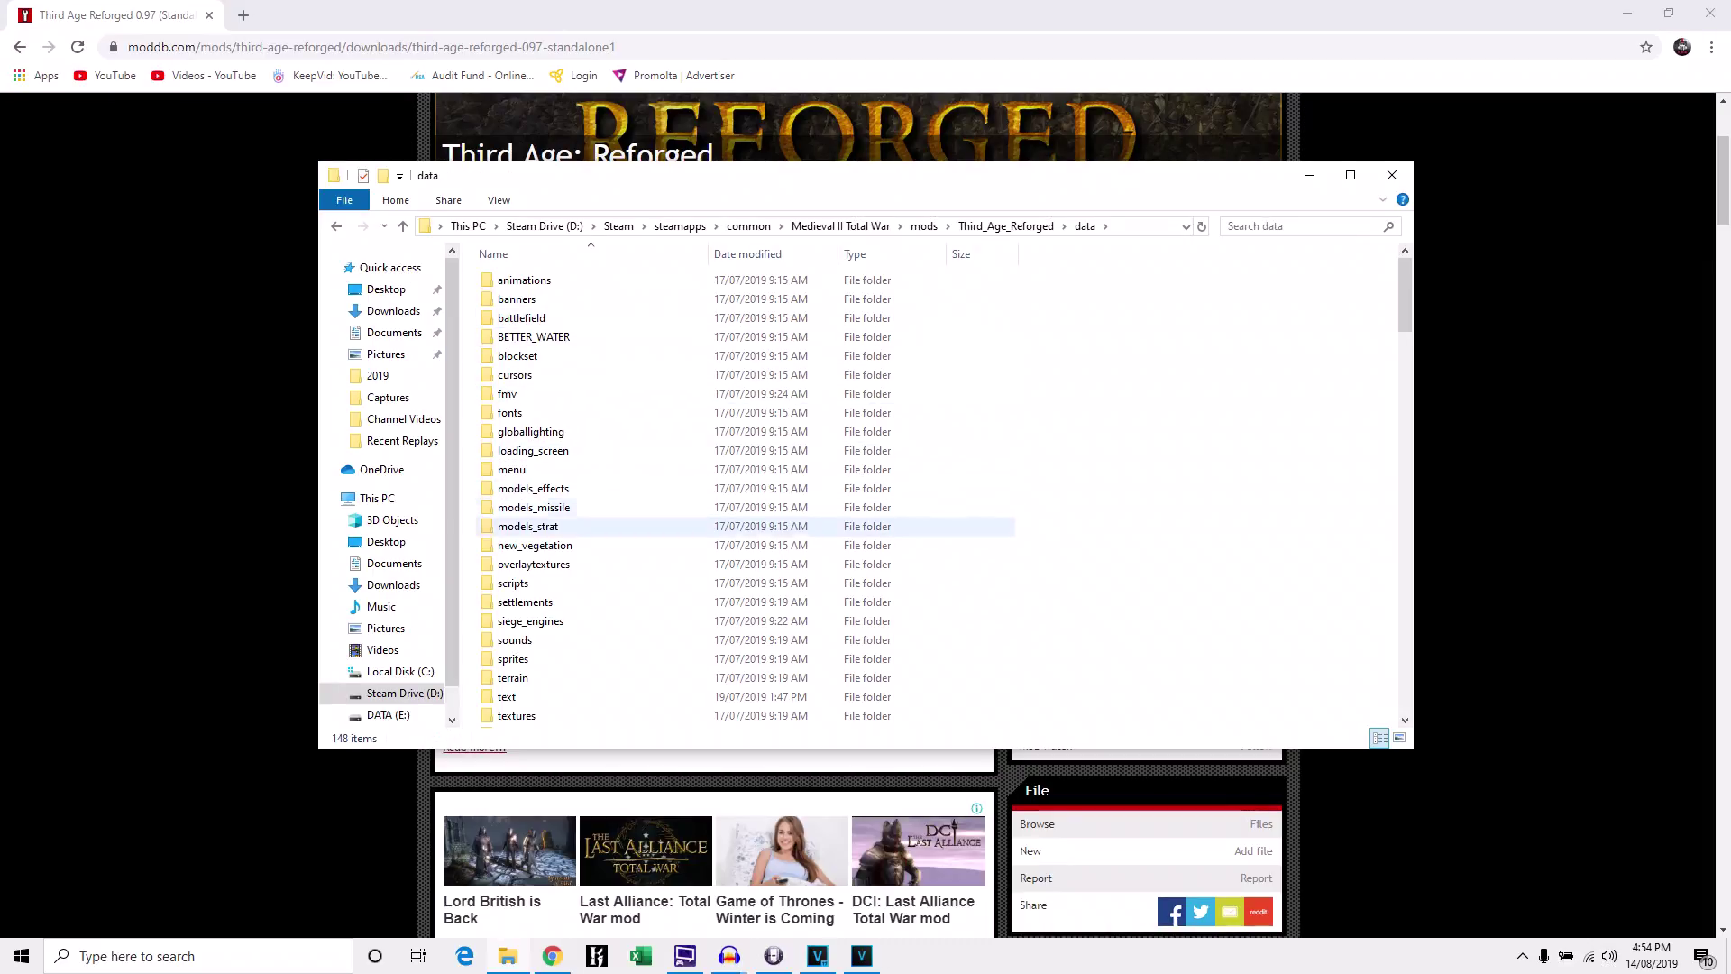
scroll(530, 541, "down", 4)
double_click(511, 641)
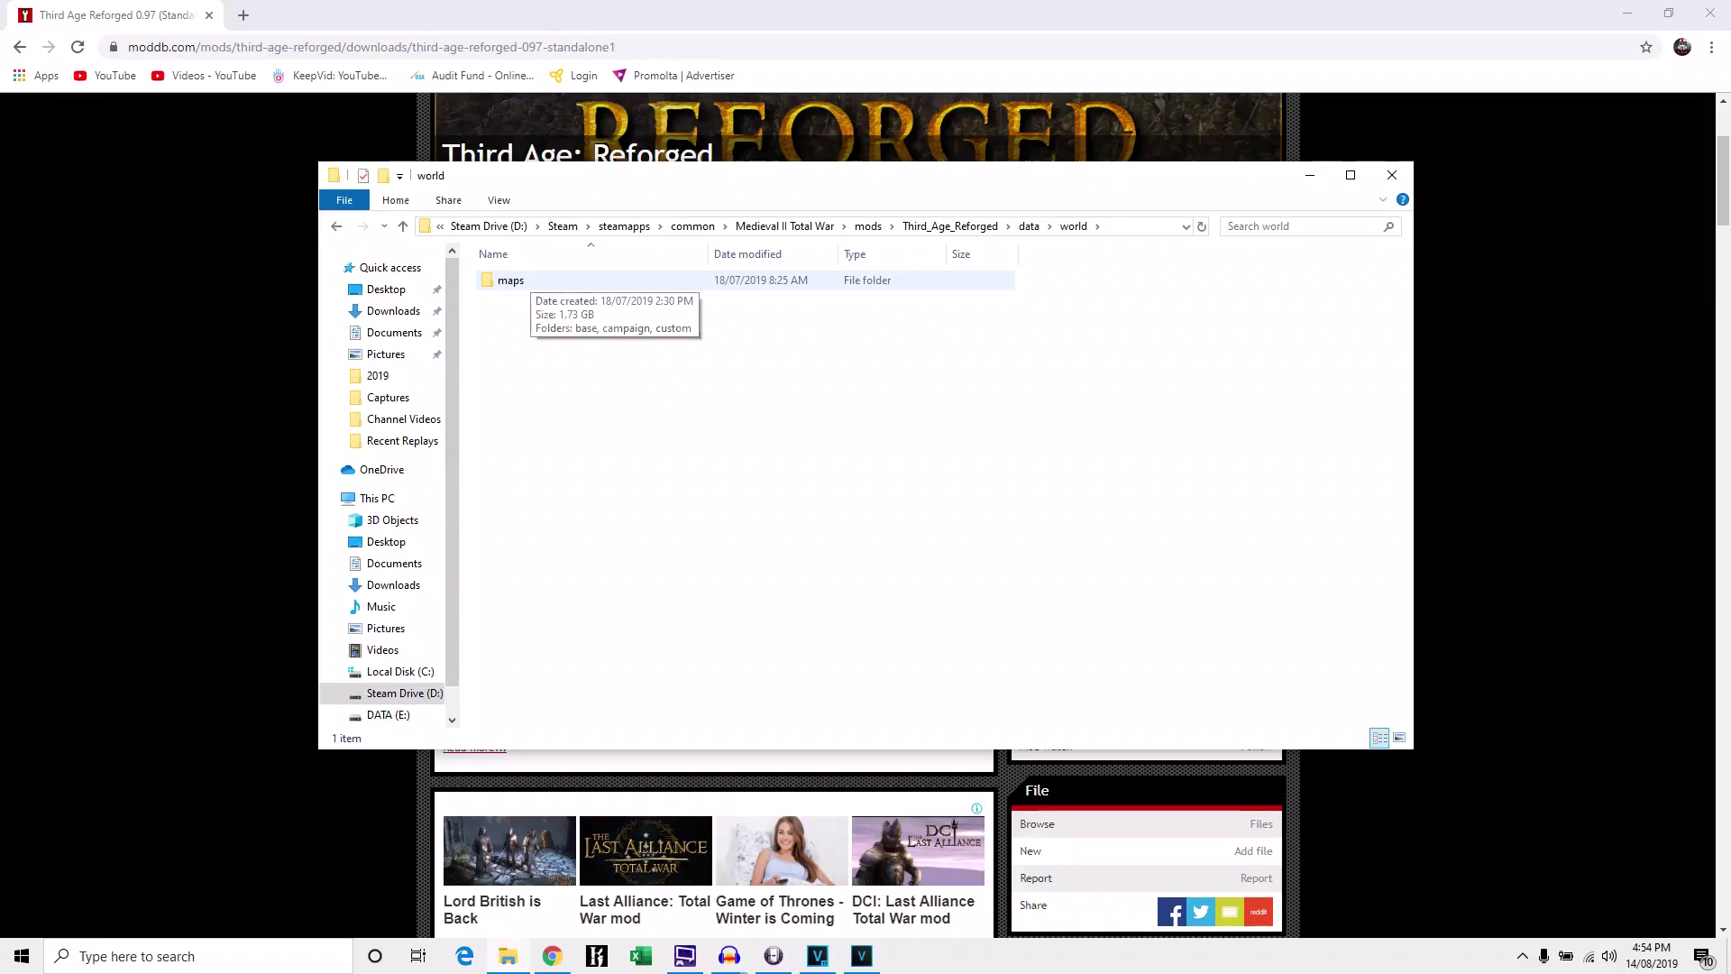
double_click(511, 281)
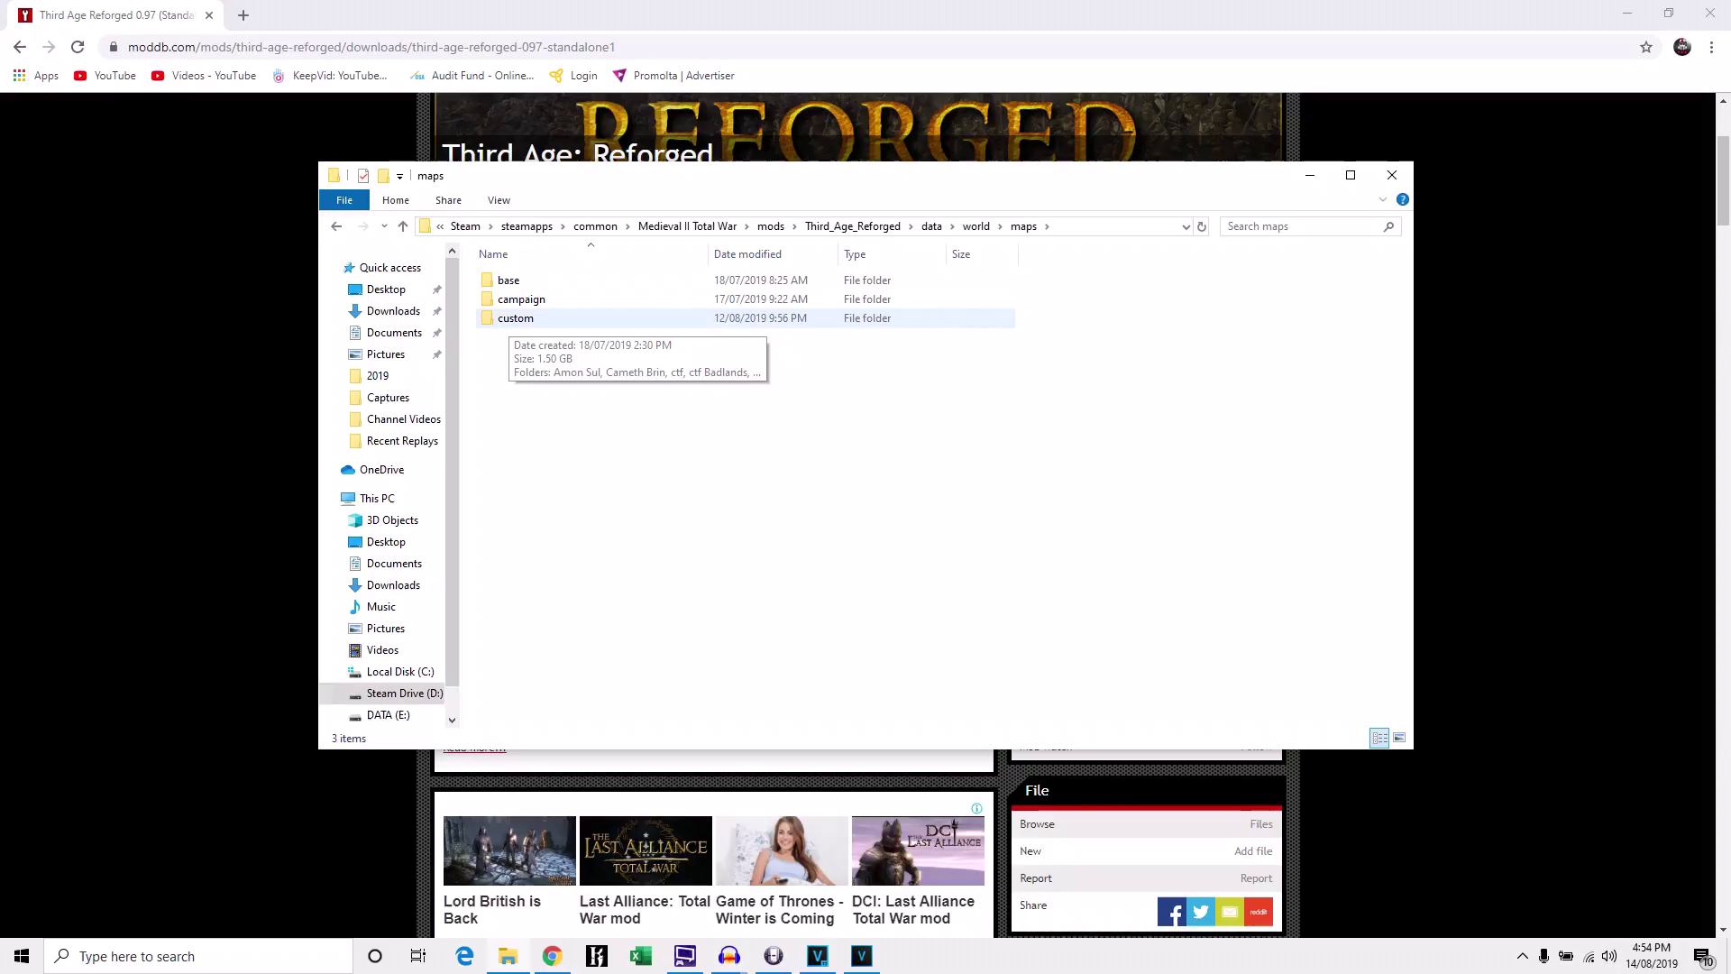
double_click(515, 318)
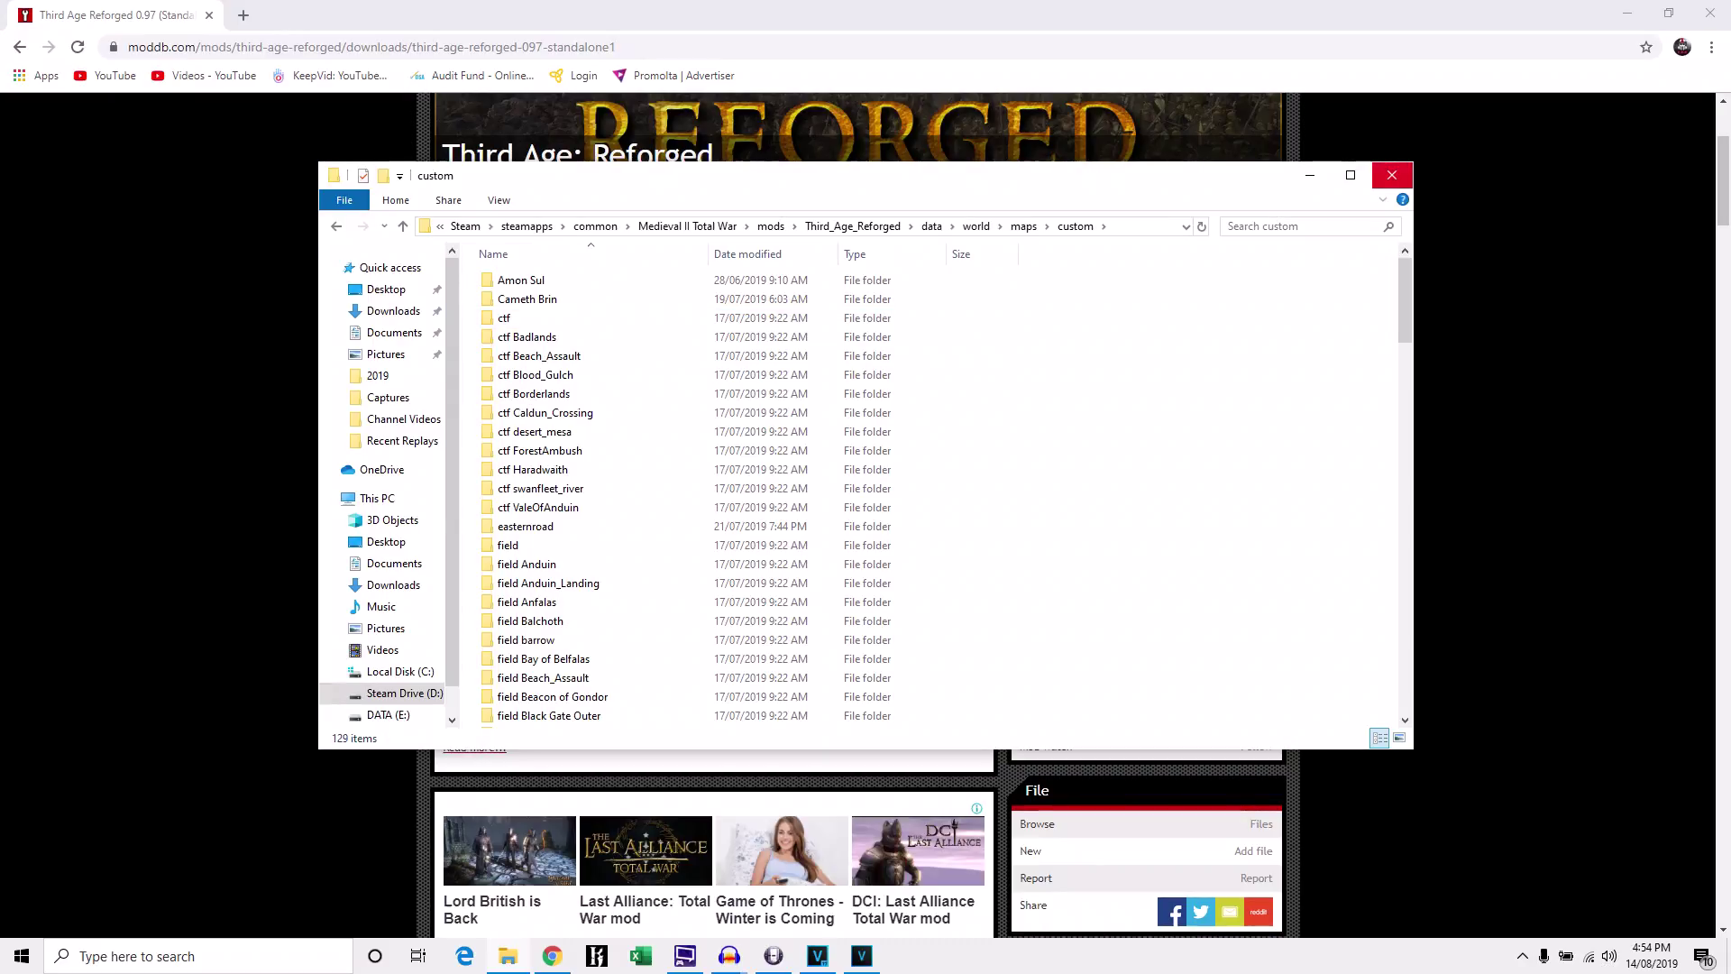
Close File Explorer to bring the ModDB Third Age Reforged 0.97 download page back into view
left_click(1391, 175)
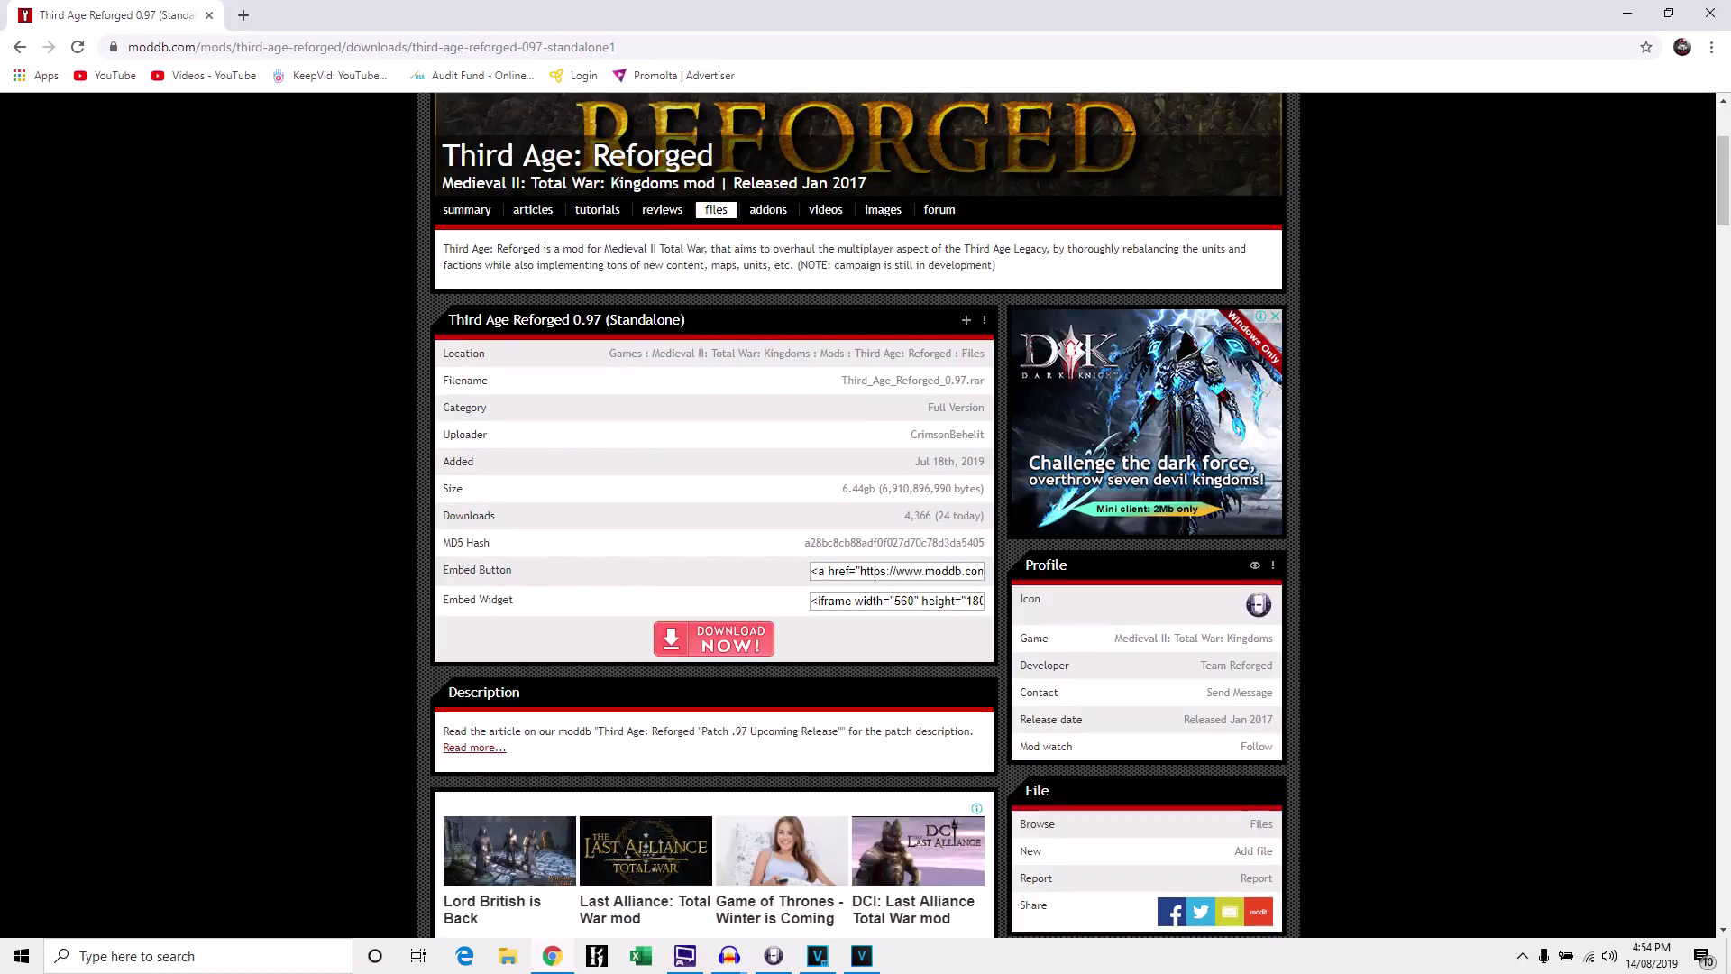
mouse_move(861, 954)
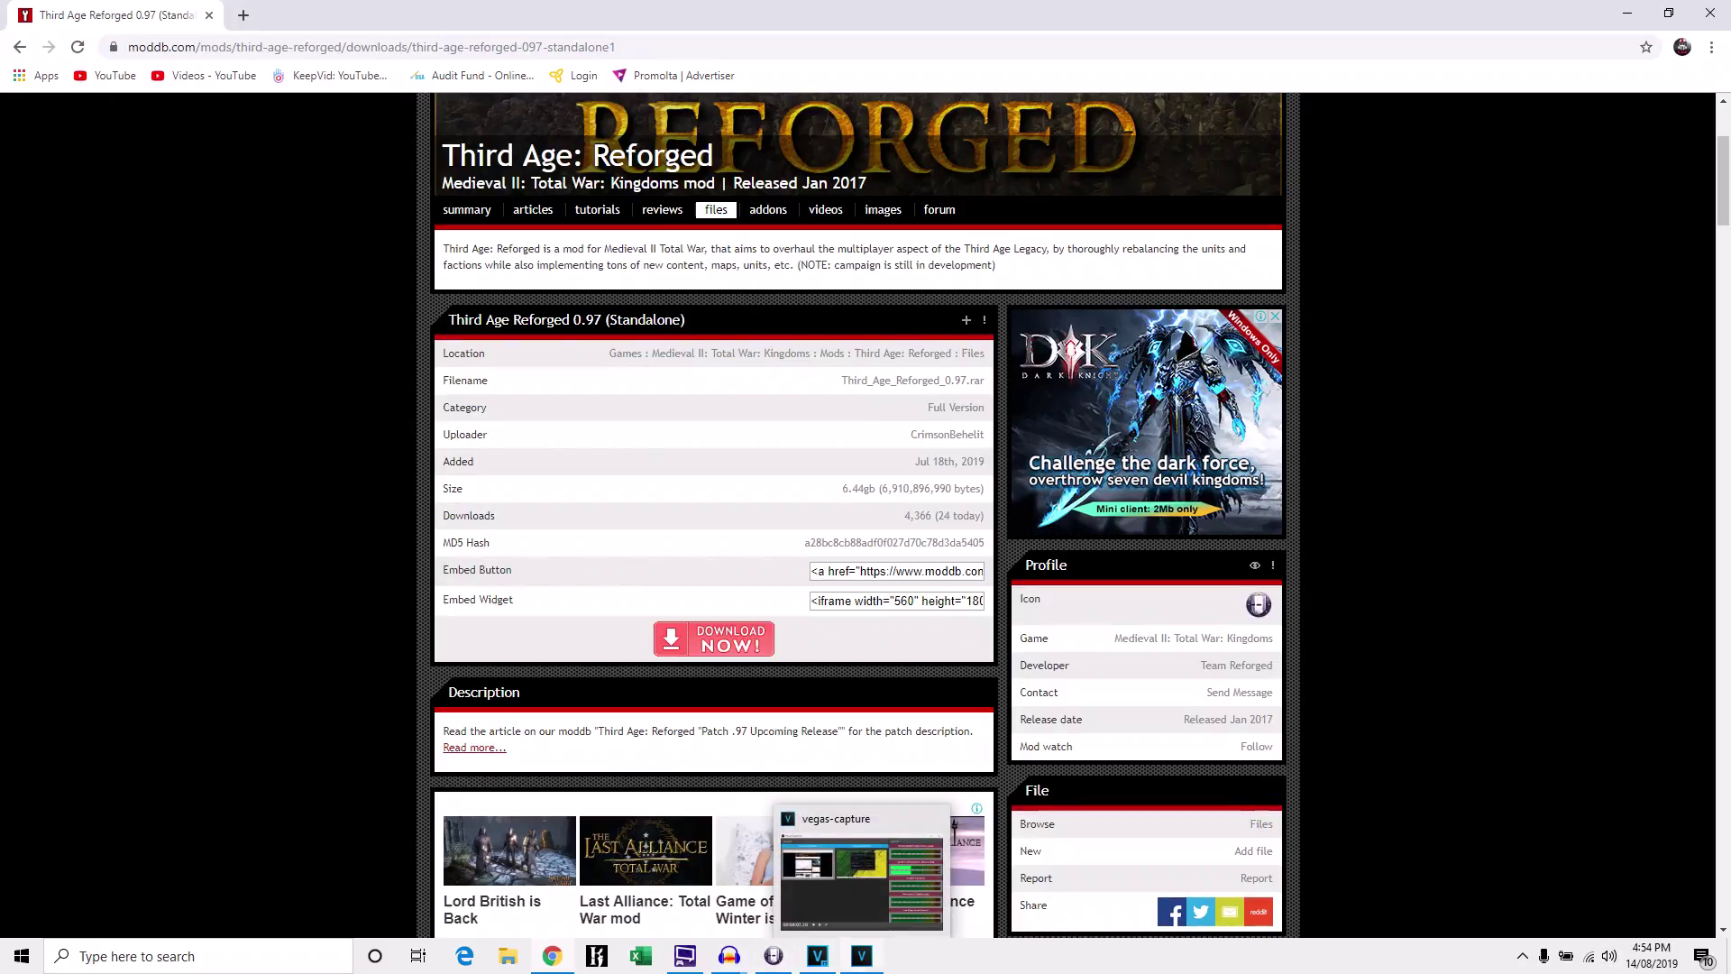
left_click(861, 879)
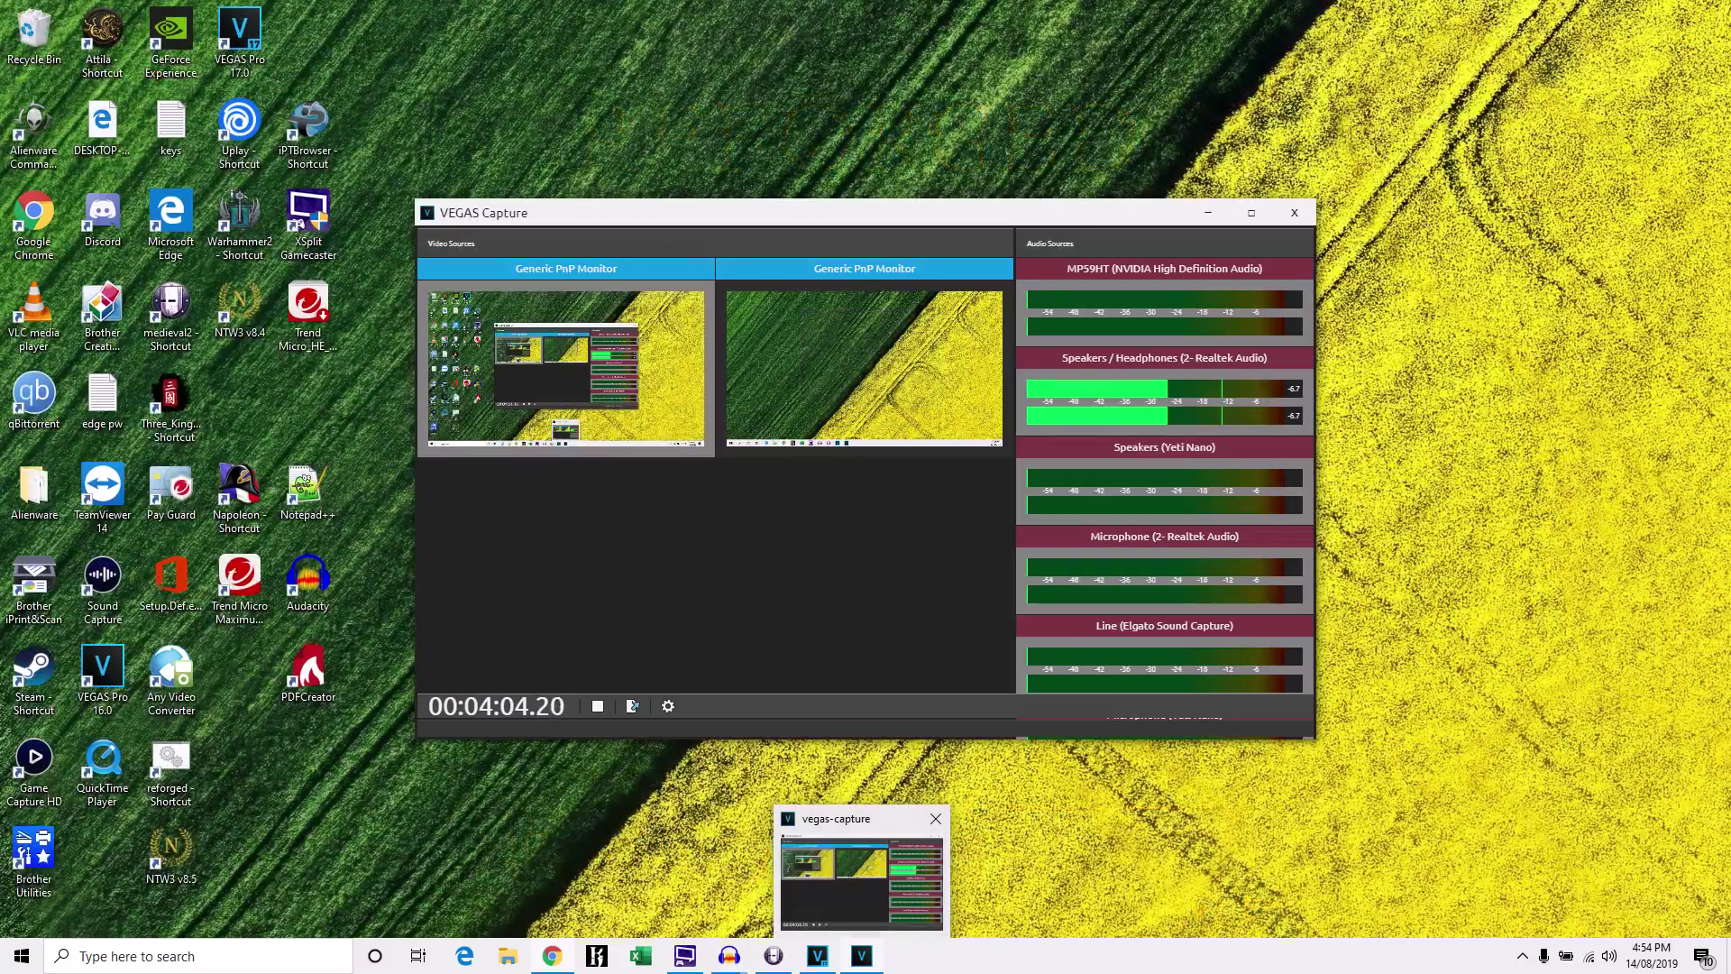